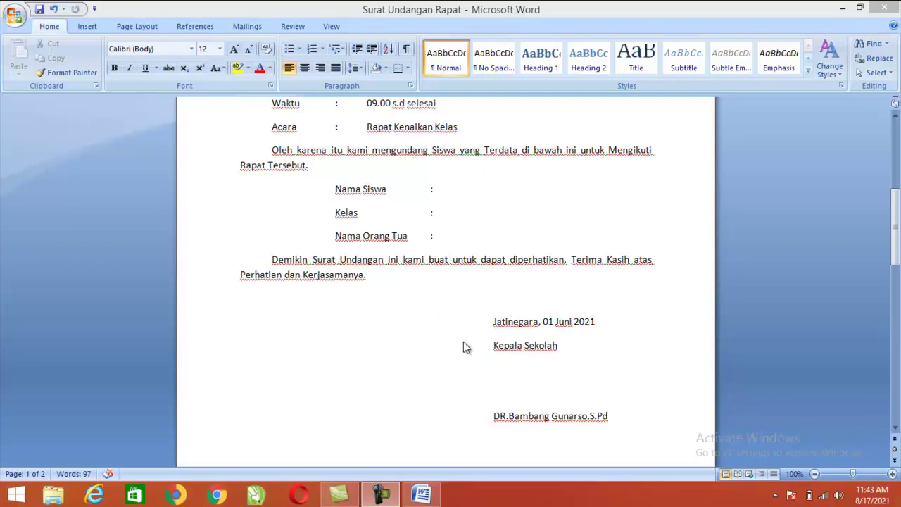
# Review the invitation letter, focusing on the blank Nama Siswa, Kelas and Nama Orang Tua fields
pyautogui.scroll(8, 468, 338)
pyautogui.scroll(-5, 503, 341)
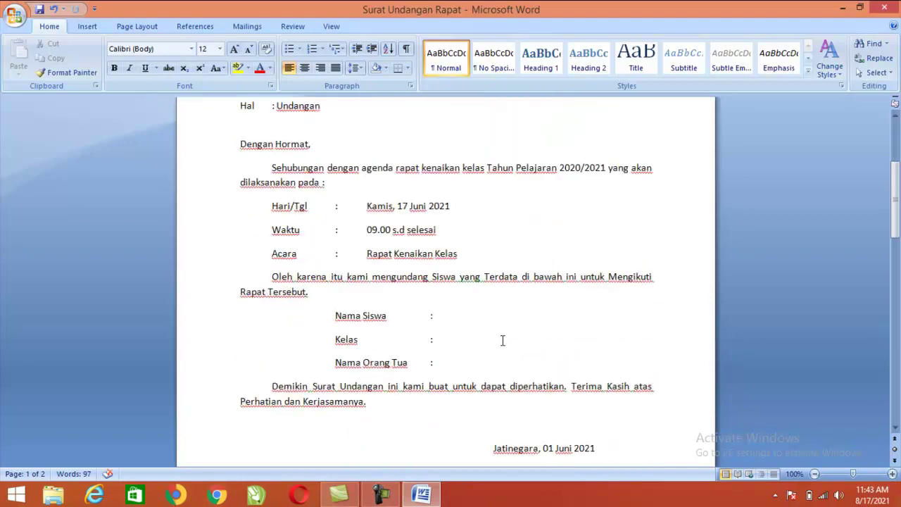
pyautogui.scroll(-2, 496, 355)
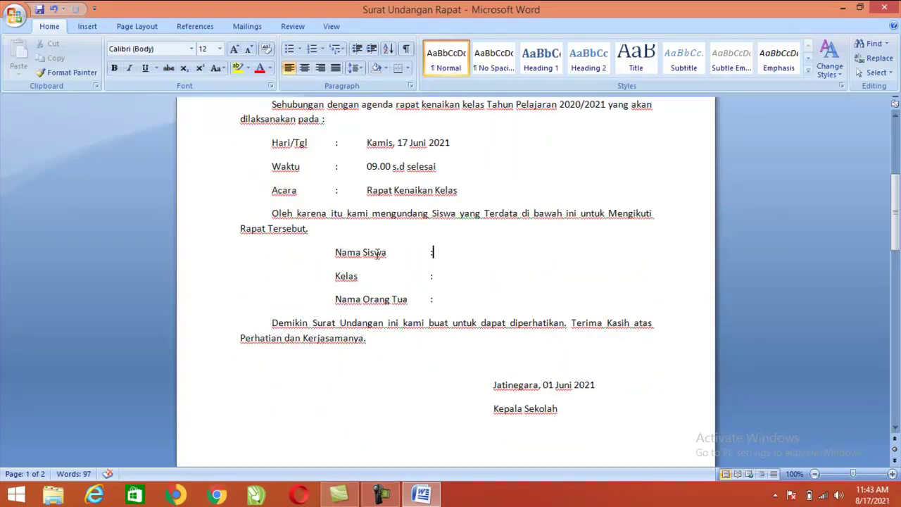
pyautogui.moveTo(331, 252); pyautogui.dragTo(461, 298)
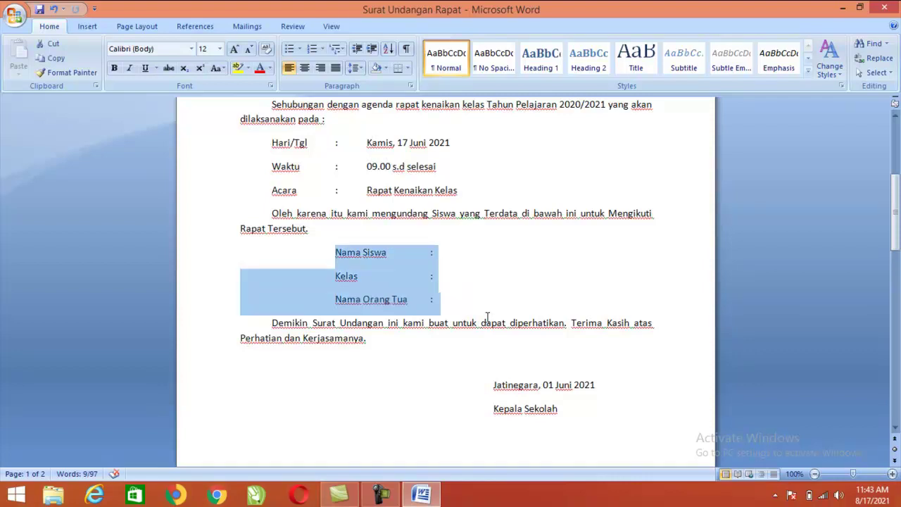
pyautogui.click(476, 371)
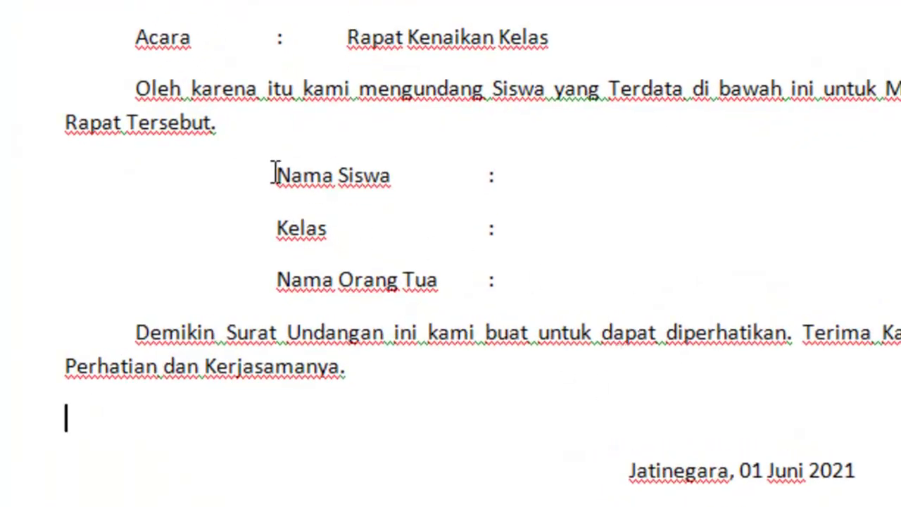
pyautogui.moveTo(273, 174); pyautogui.dragTo(513, 280)
pyautogui.click(590, 288)
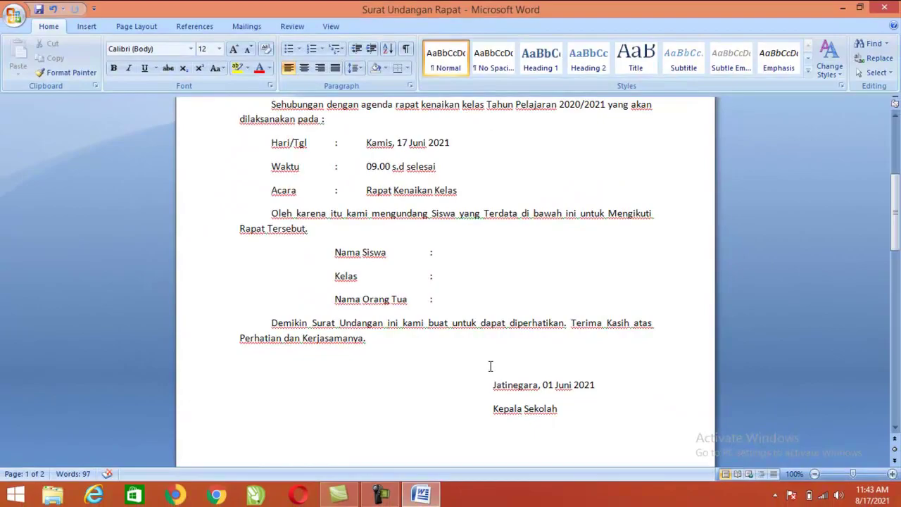
# Launch Microsoft Excel with a new blank workbook
pyautogui.press('super')
pyautogui.write('ex')
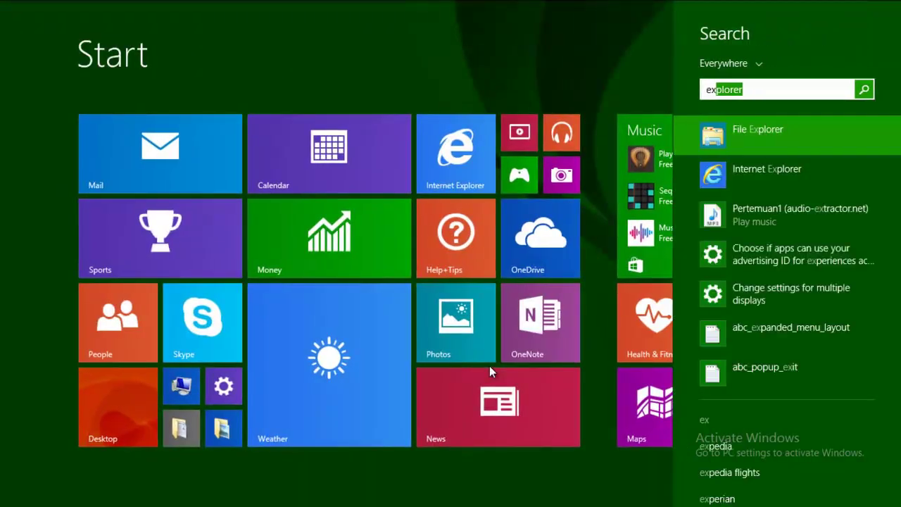
pyautogui.write('c')
pyautogui.press('Return')
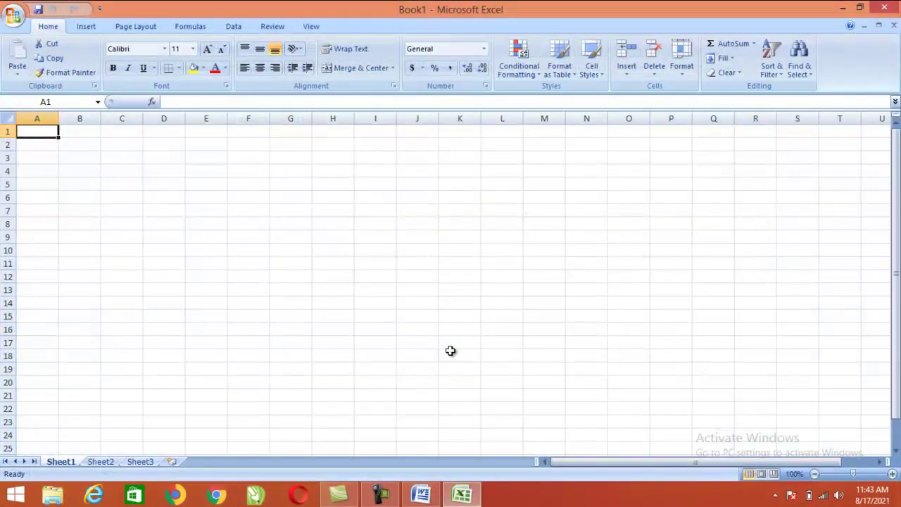
# Restore the Excel and Word windows from full screen and arrange them side by side, narrowing the Excel window
pyautogui.click(860, 7)
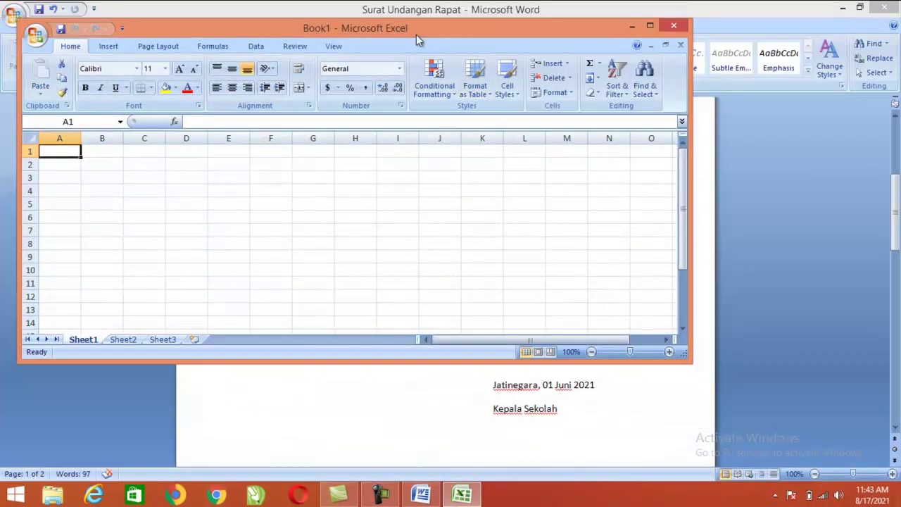
pyautogui.moveTo(416, 35); pyautogui.dragTo(559, 98)
pyautogui.click(860, 7)
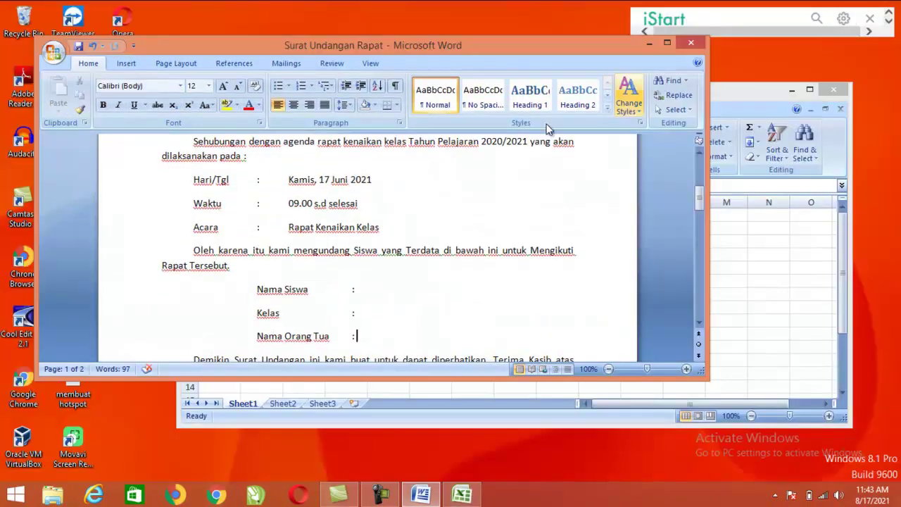
pyautogui.click(371, 64)
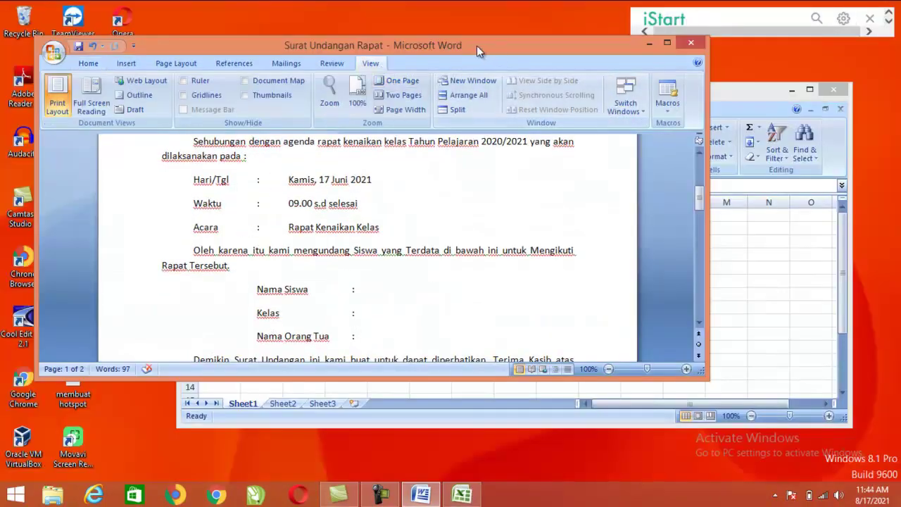
pyautogui.moveTo(477, 45); pyautogui.dragTo(399, 99)
pyautogui.click(721, 103)
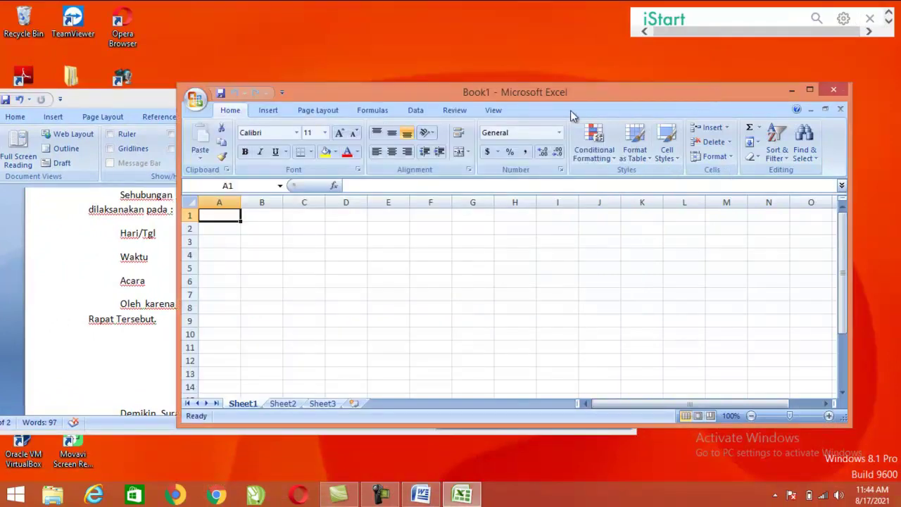
pyautogui.hotkey('alt', 'Tab')
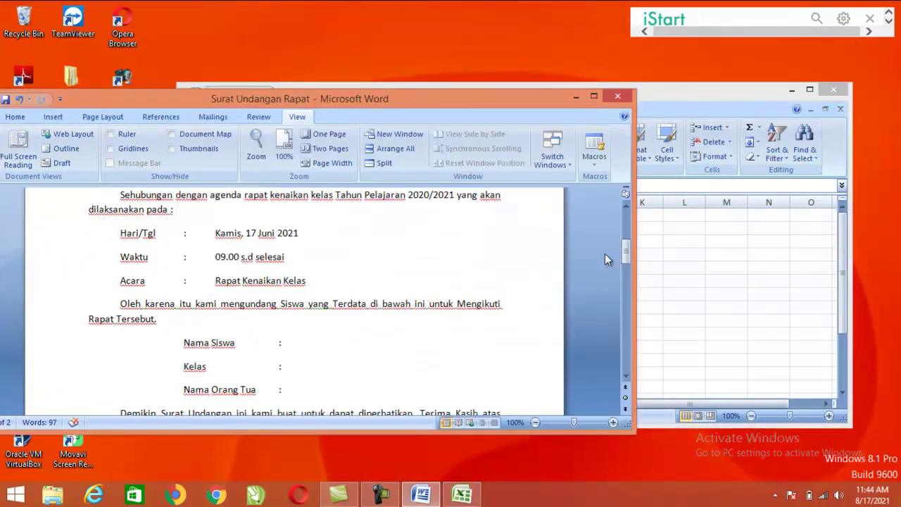
pyautogui.hotkey('alt', 'Tab')
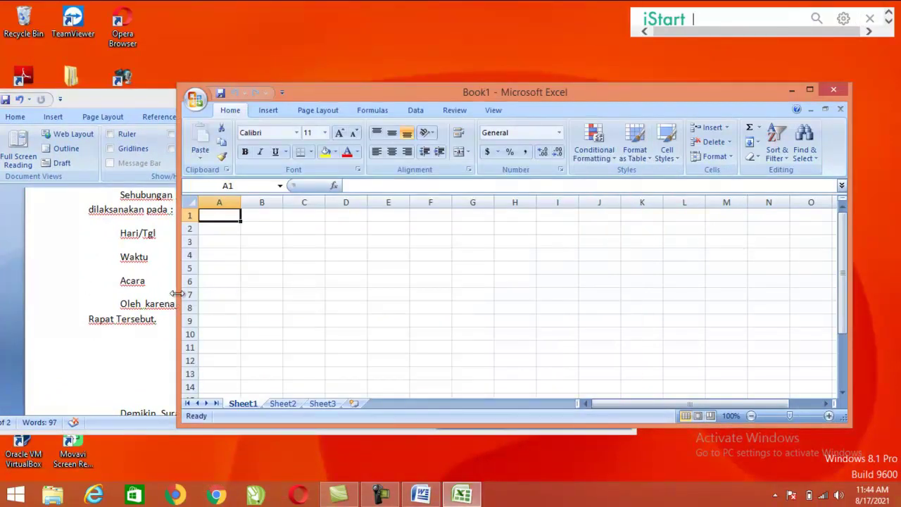
pyautogui.moveTo(176, 293); pyautogui.dragTo(387, 293)
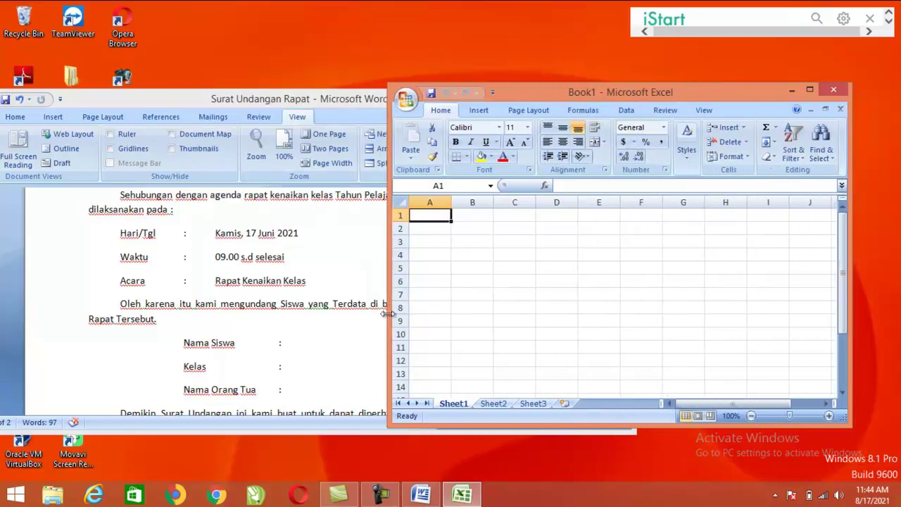
# Rename the Sheet1 worksheet as Data Undangan
pyautogui.click(516, 284)
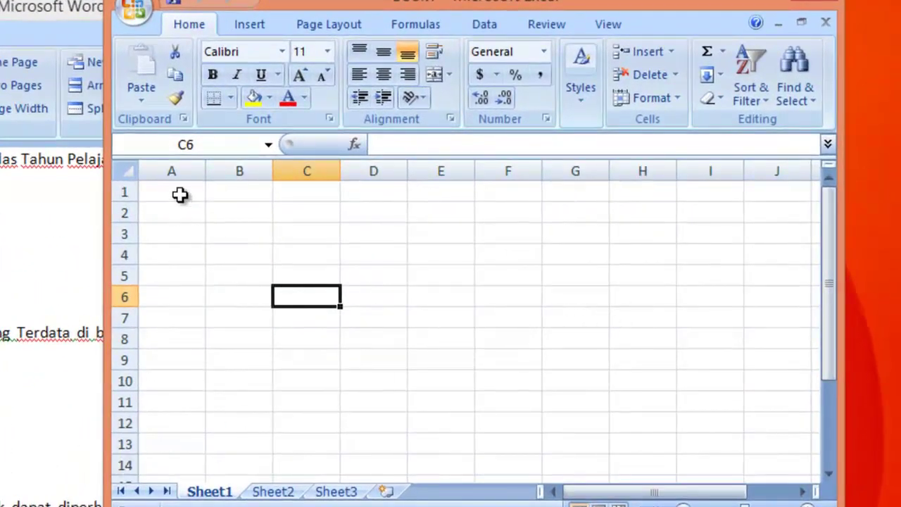
pyautogui.click(180, 194)
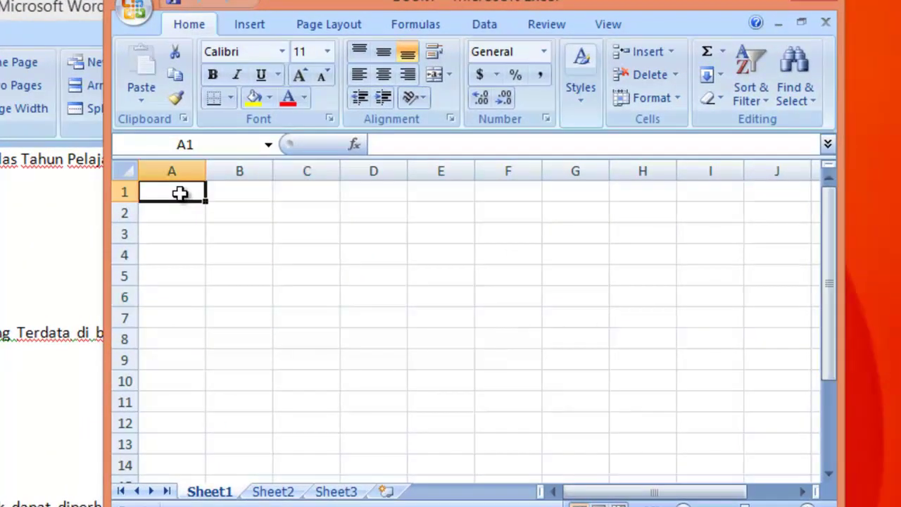
pyautogui.doubleClick(210, 492)
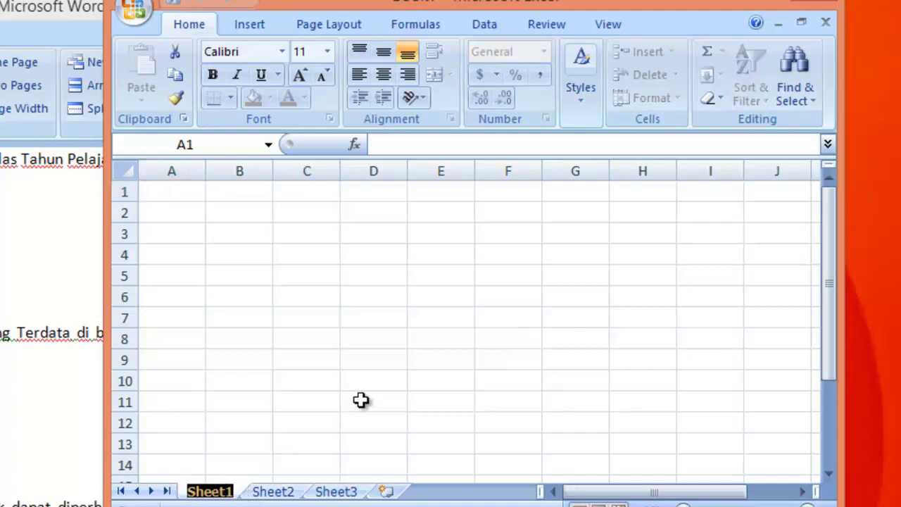
pyautogui.write('Data U')
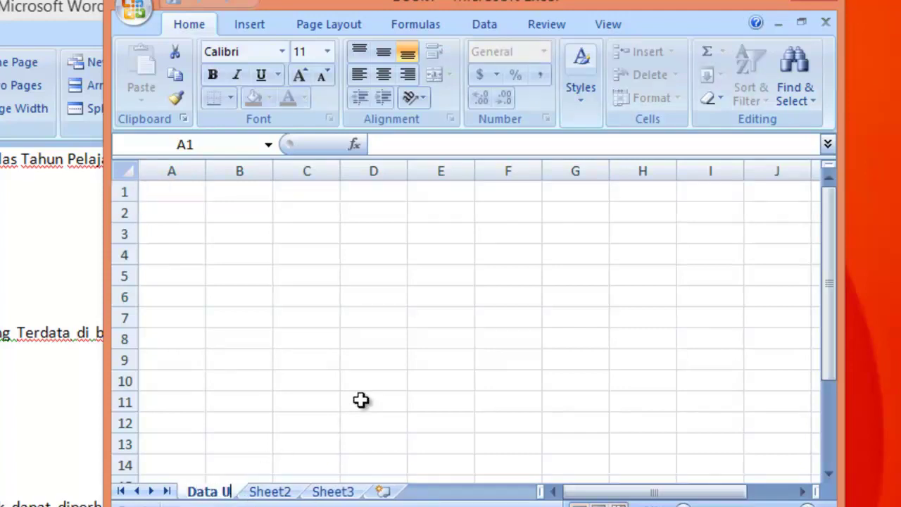
pyautogui.write('ndangan')
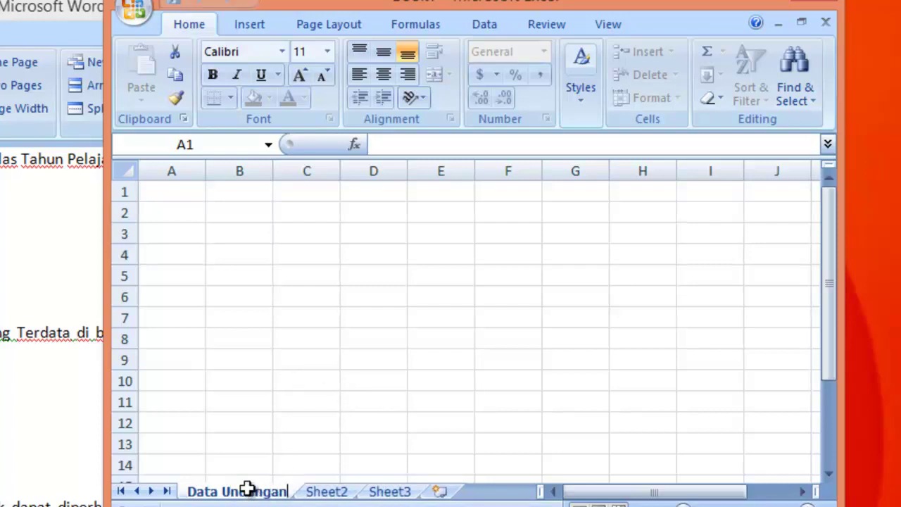
pyautogui.click(338, 364)
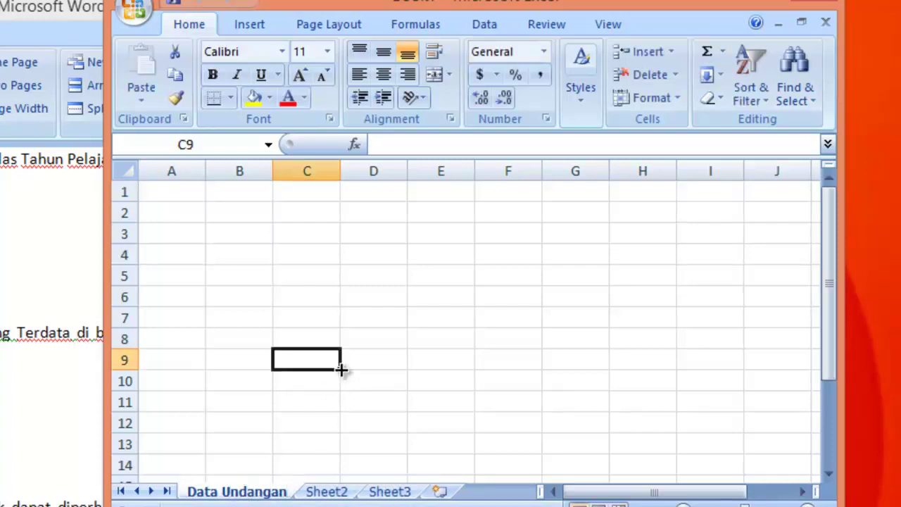
# Enter the column headers nama_siswa in cell A1 and Kelas in cell B1
pyautogui.click(177, 194)
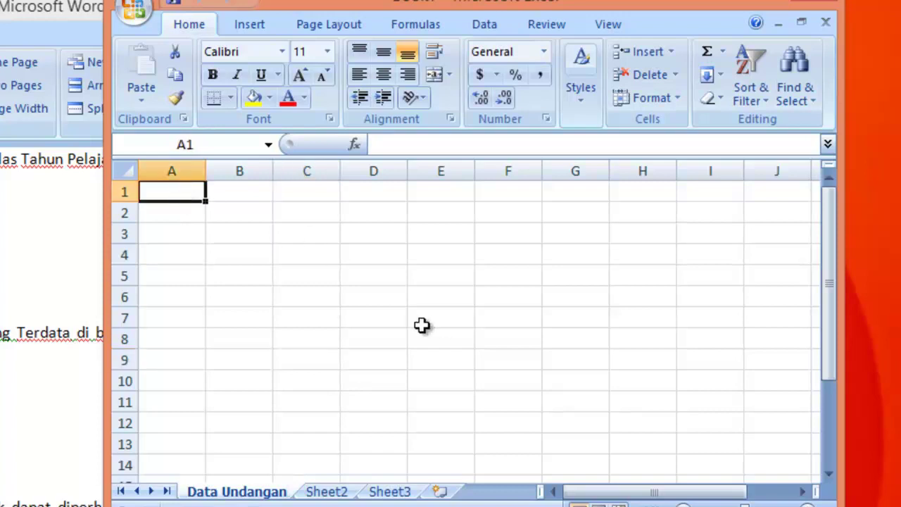
pyautogui.write('nama')
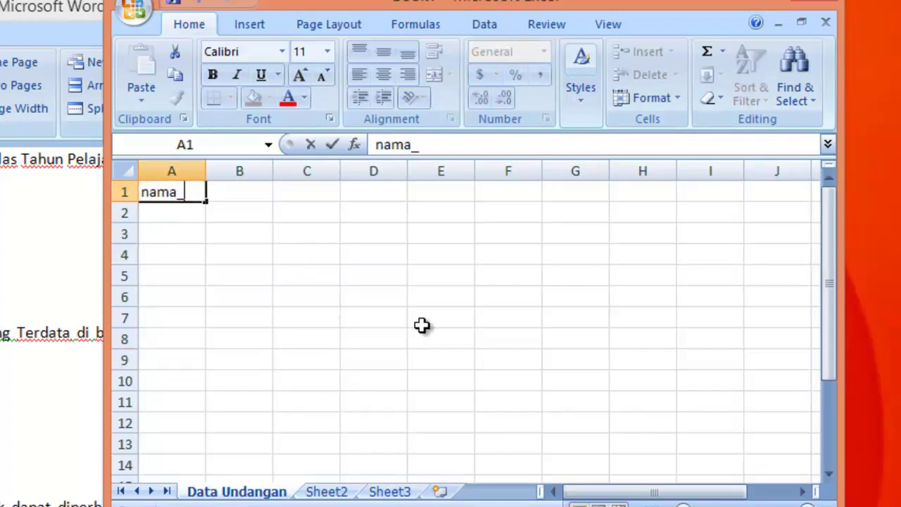
pyautogui.write('_siswa')
pyautogui.press('Return')
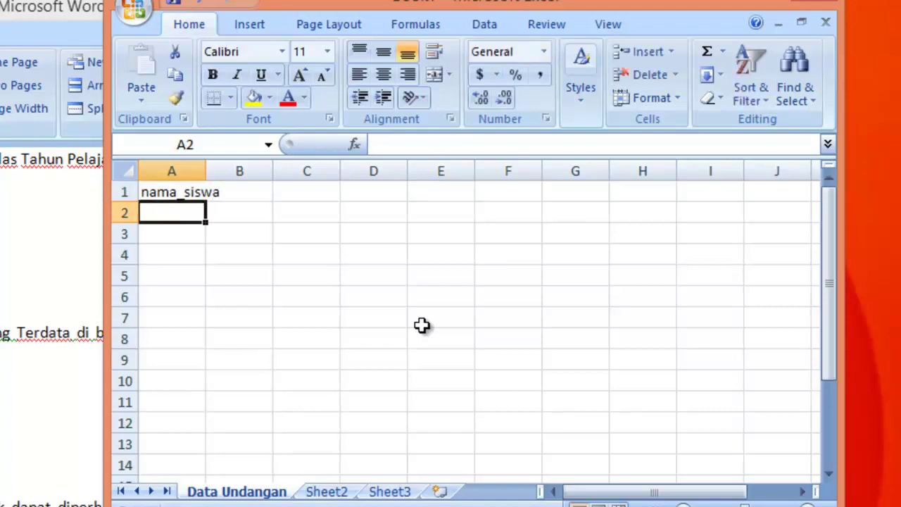
pyautogui.press('Up')
pyautogui.press('Right')
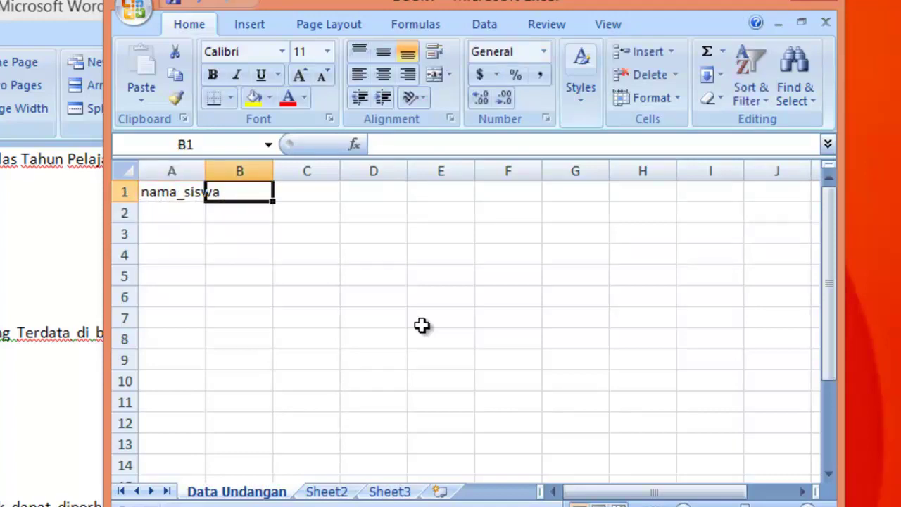
pyautogui.write('Kelas')
pyautogui.press('Return')
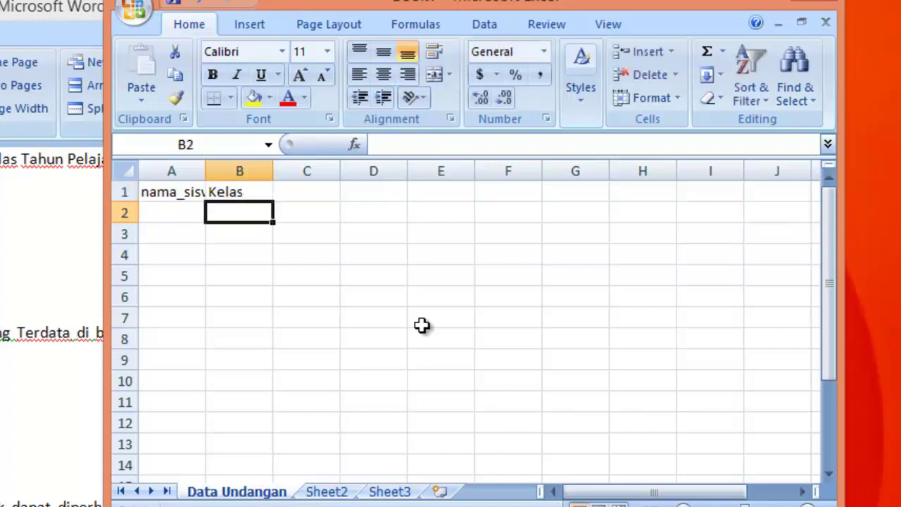
# Enter the column header Nama_Ortu in cell C1
pyautogui.press('Up')
pyautogui.press('Right')
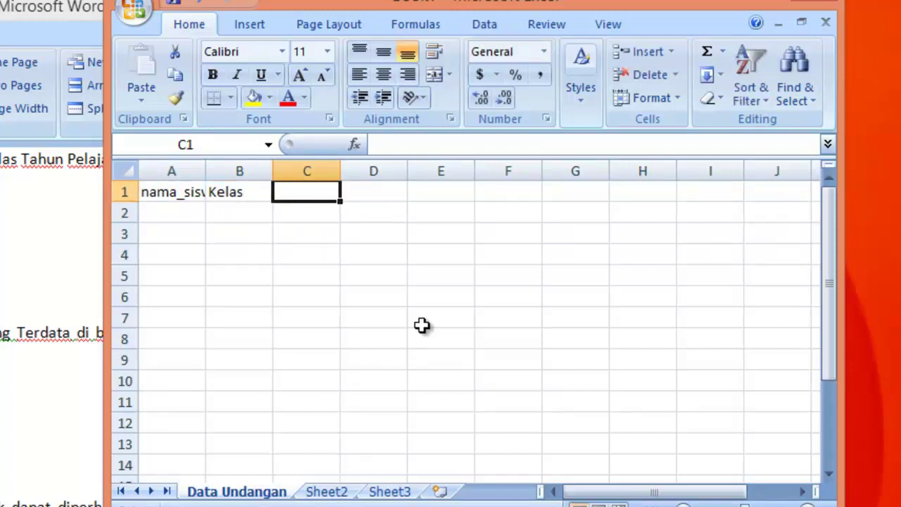
pyautogui.write('Nama')
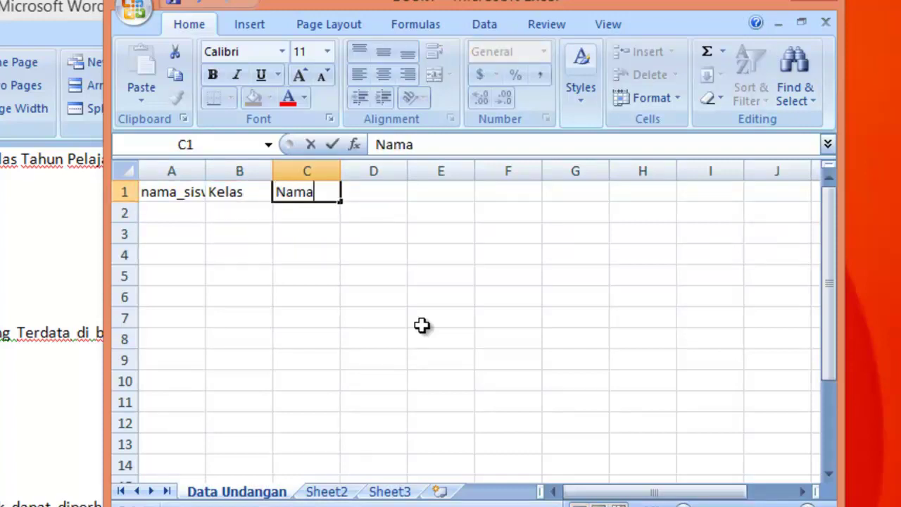
pyautogui.write('_Ora')
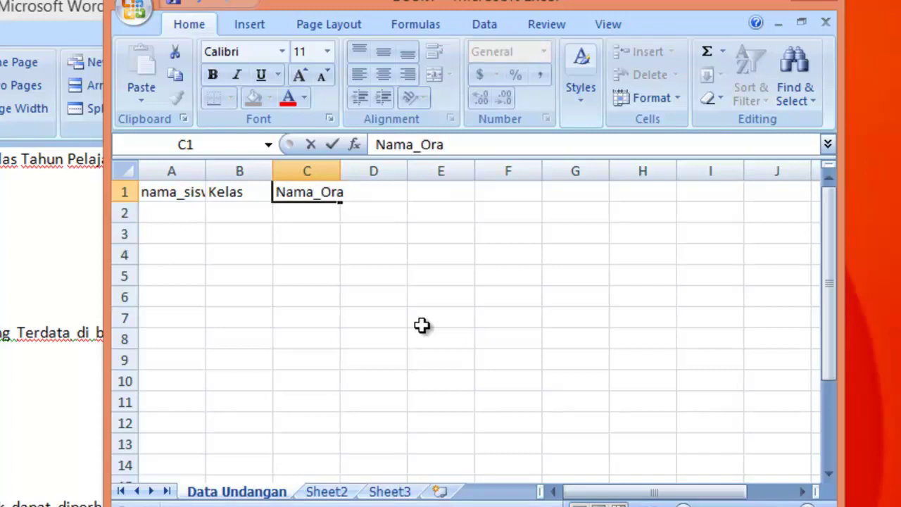
pyautogui.press('BackSpace')
pyautogui.write('tu')
pyautogui.press('Return')
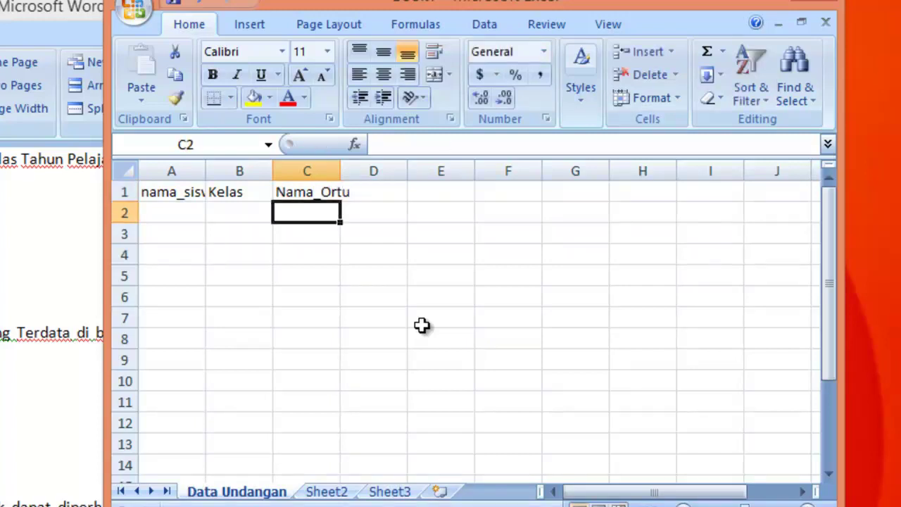
# Widen columns A, B and C to leave ample room for the headers and their data
pyautogui.doubleClick(205, 171)
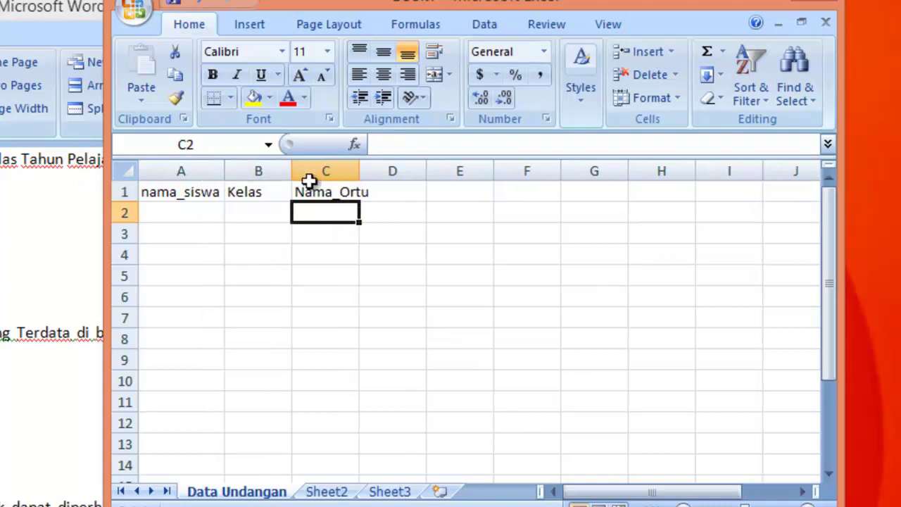
pyautogui.doubleClick(290, 170)
pyautogui.moveTo(266, 171); pyautogui.dragTo(338, 171)
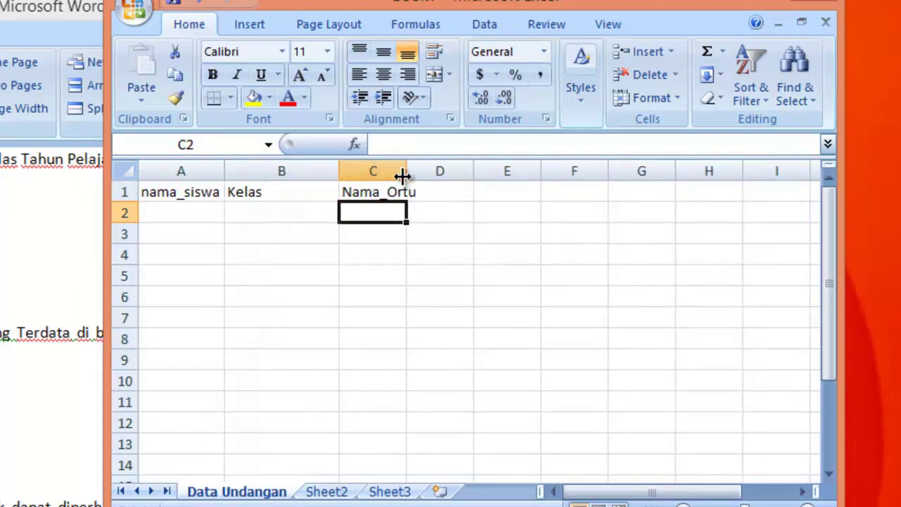
pyautogui.moveTo(406, 171); pyautogui.dragTo(484, 171)
pyautogui.moveTo(225, 172); pyautogui.dragTo(287, 173)
pyautogui.click(495, 344)
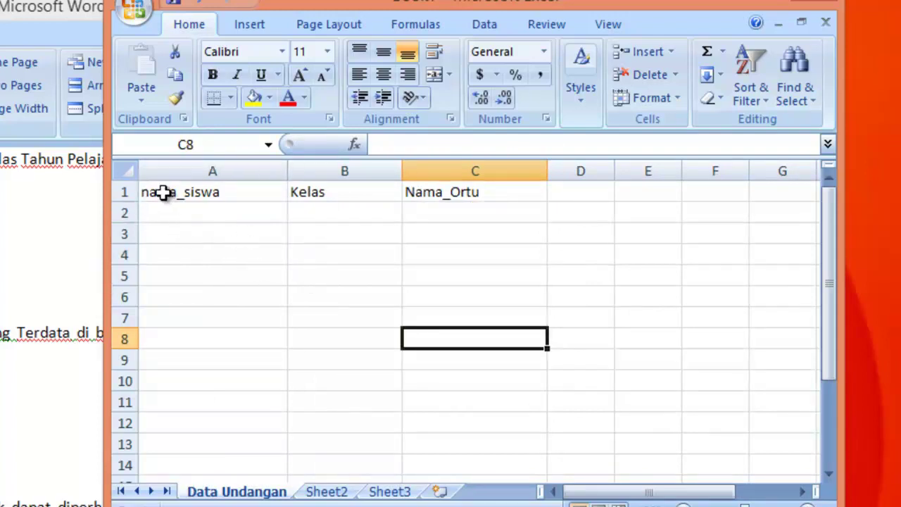
pyautogui.click(275, 251)
pyautogui.moveTo(181, 191); pyautogui.dragTo(468, 187)
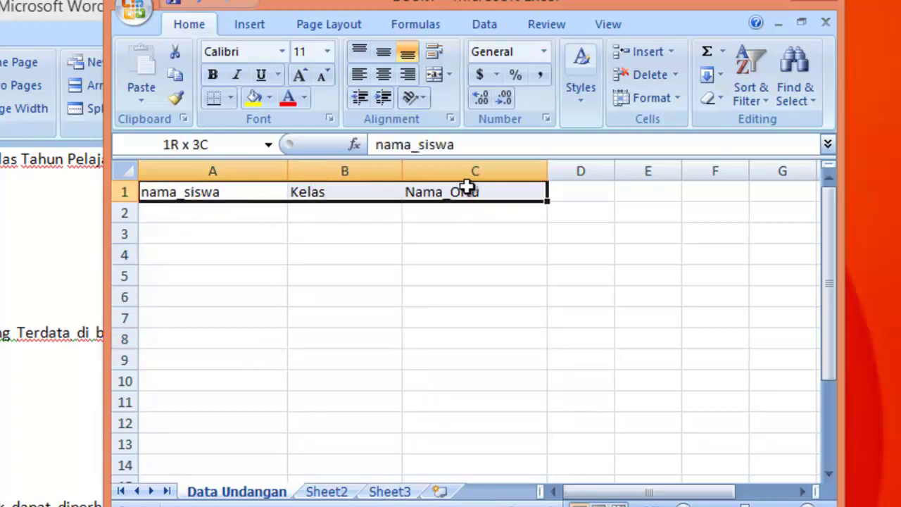
pyautogui.click(461, 257)
pyautogui.click(235, 213)
pyautogui.moveTo(226, 191); pyautogui.dragTo(463, 322)
pyautogui.click(292, 360)
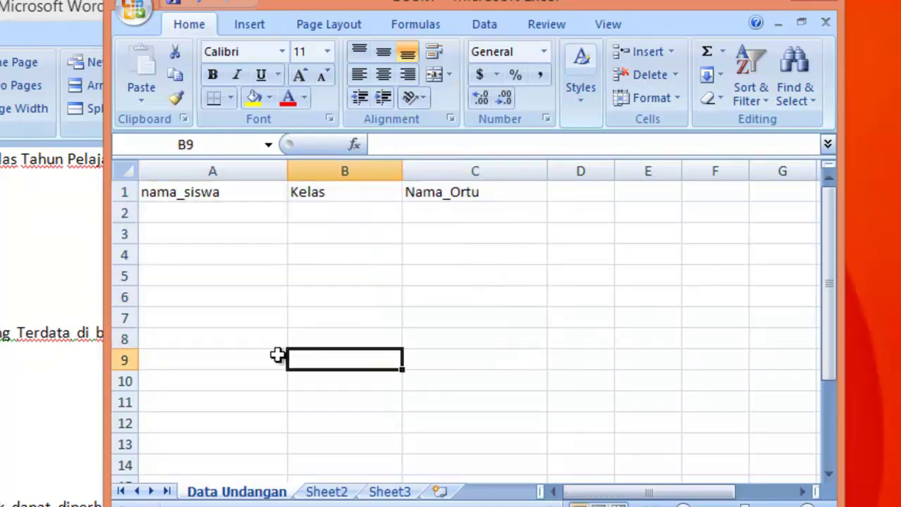
# Insert a blank column before the nama_siswa column
pyautogui.click(164, 171)
pyautogui.rightClick(166, 173)
pyautogui.click(257, 283)
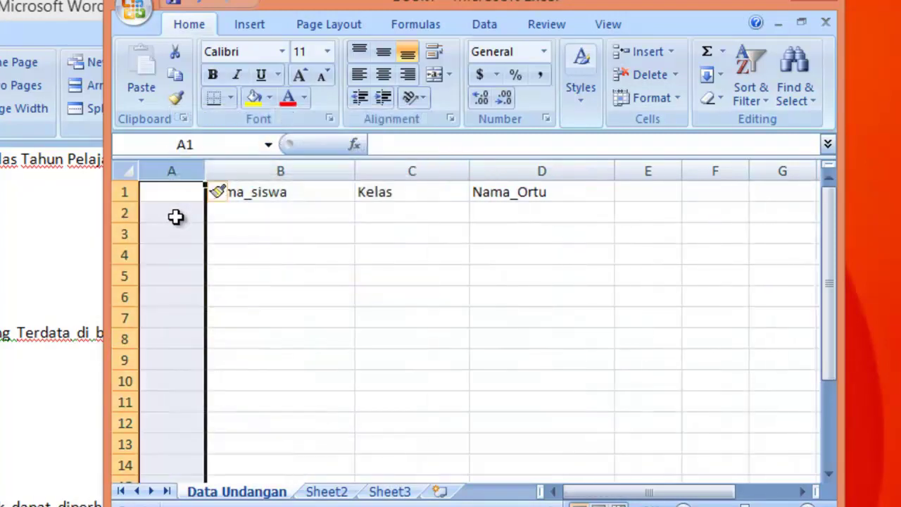
# Enter the column header No in cell A1
pyautogui.click(178, 214)
pyautogui.click(188, 195)
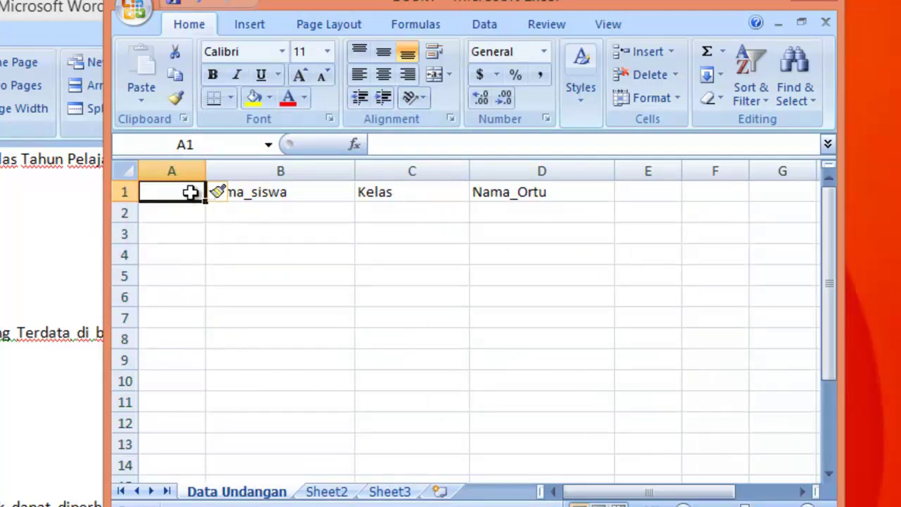
pyautogui.write('No')
pyautogui.press('Tab')
pyautogui.press('Return')
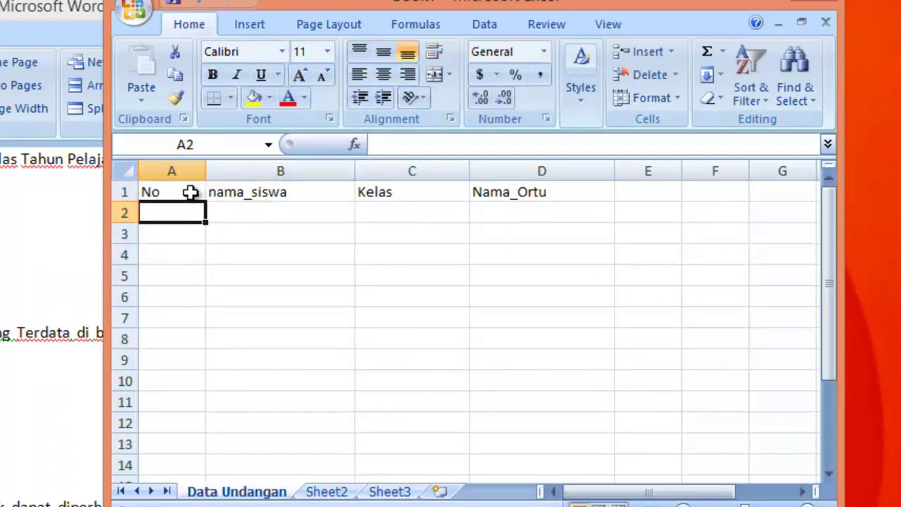
# Number the rows 1 to 5 in cells A2 to A6 by entering 1 and 2 and filling the series down
pyautogui.write('1')
pyautogui.press('Return')
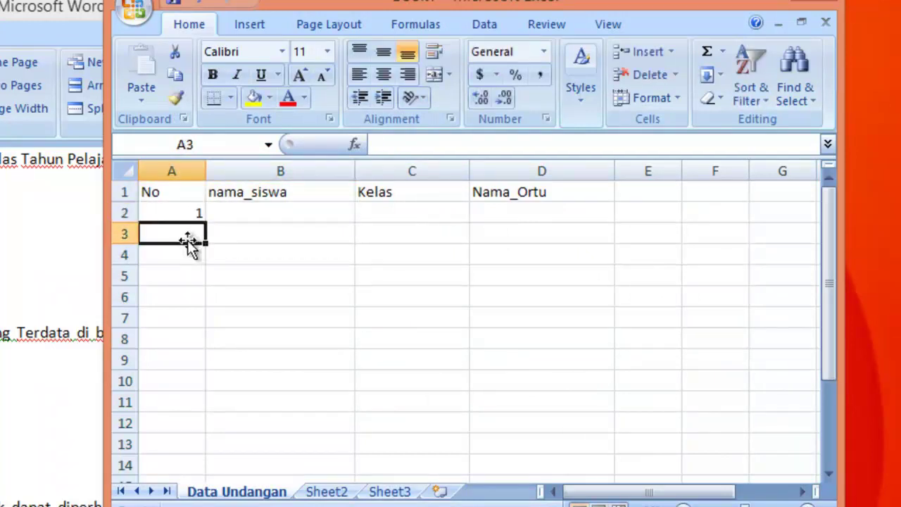
pyautogui.write('2')
pyautogui.click(234, 288)
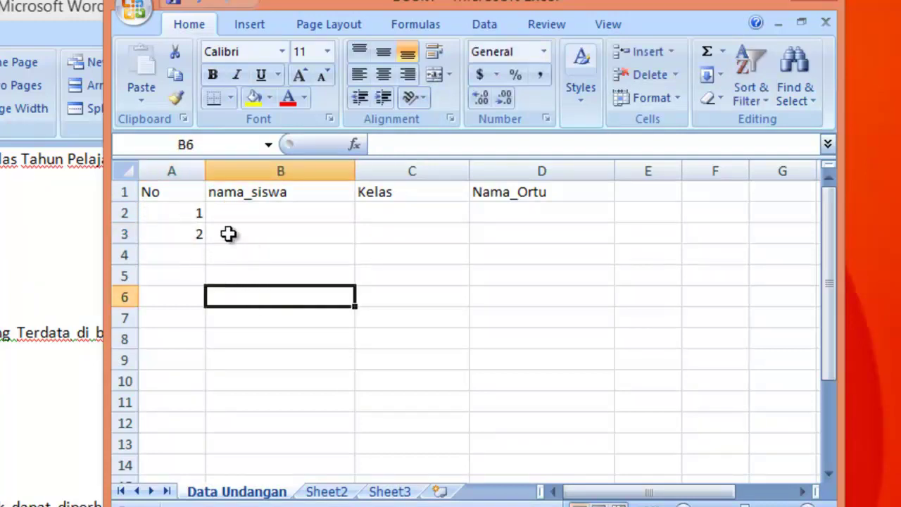
pyautogui.moveTo(183, 213); pyautogui.dragTo(205, 305)
pyautogui.click(211, 314)
# Centre the row numbers in cells A2 to A6 horizontally
pyautogui.moveTo(181, 212); pyautogui.dragTo(199, 296)
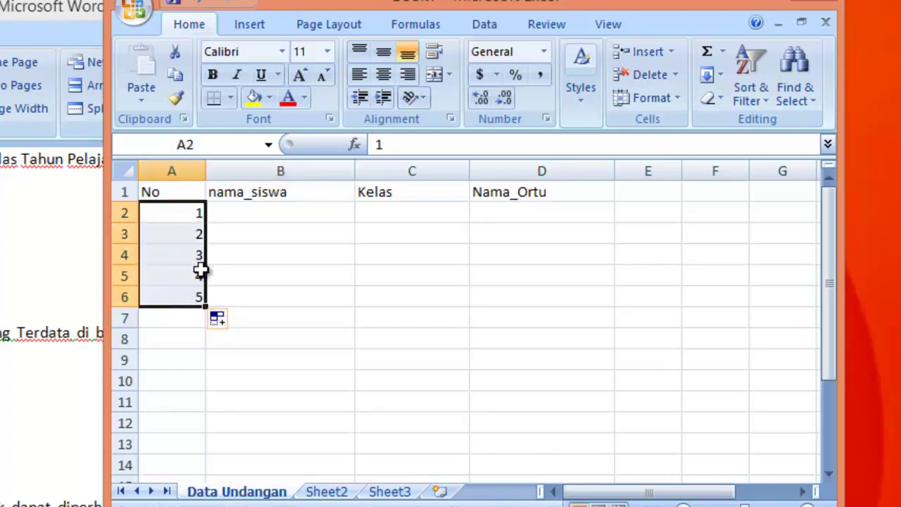
pyautogui.click(383, 74)
pyautogui.click(386, 259)
# Apply All Borders to the table range A1 to D6
pyautogui.moveTo(183, 196); pyautogui.dragTo(539, 305)
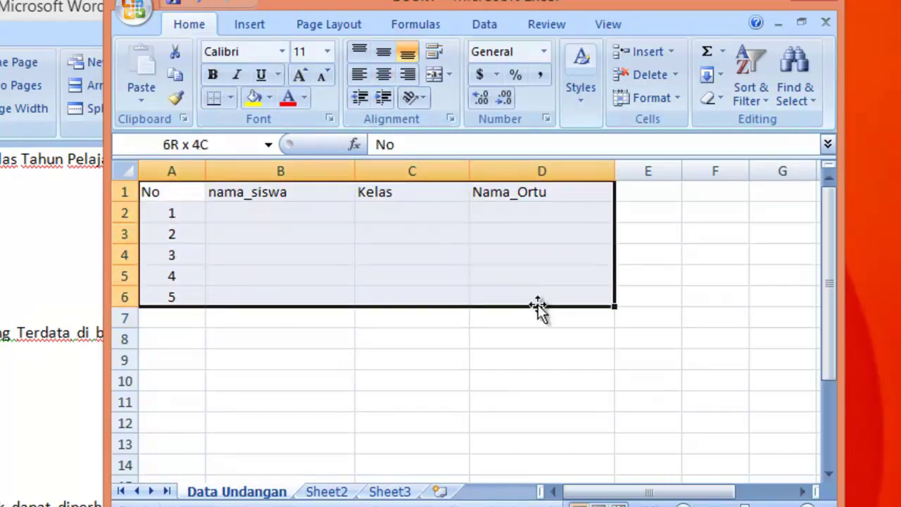
pyautogui.click(232, 97)
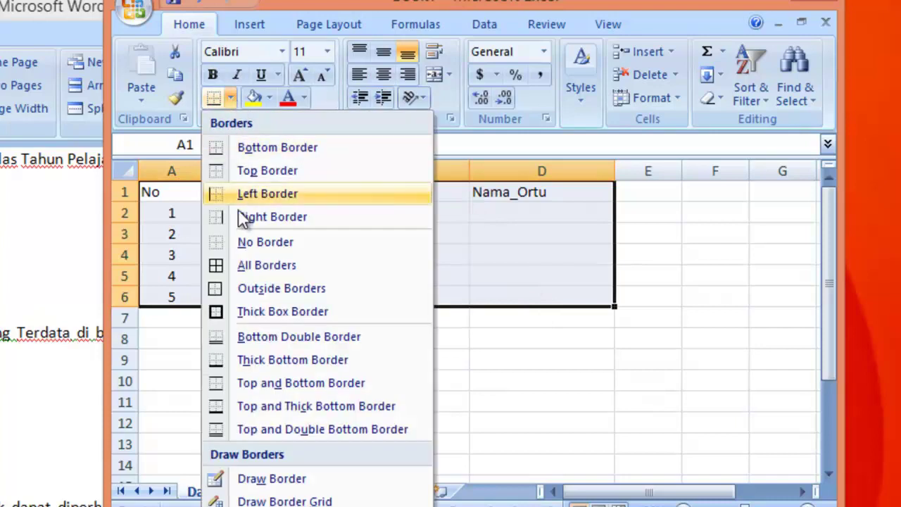
pyautogui.click(253, 269)
pyautogui.click(473, 356)
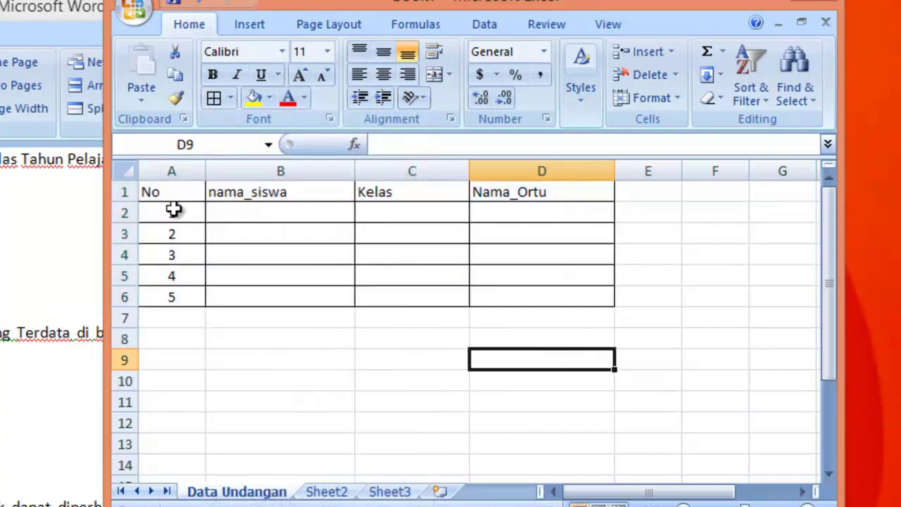
# Make the header row in cells A1 to D1 bold and centre it horizontally
pyautogui.moveTo(177, 191); pyautogui.dragTo(539, 190)
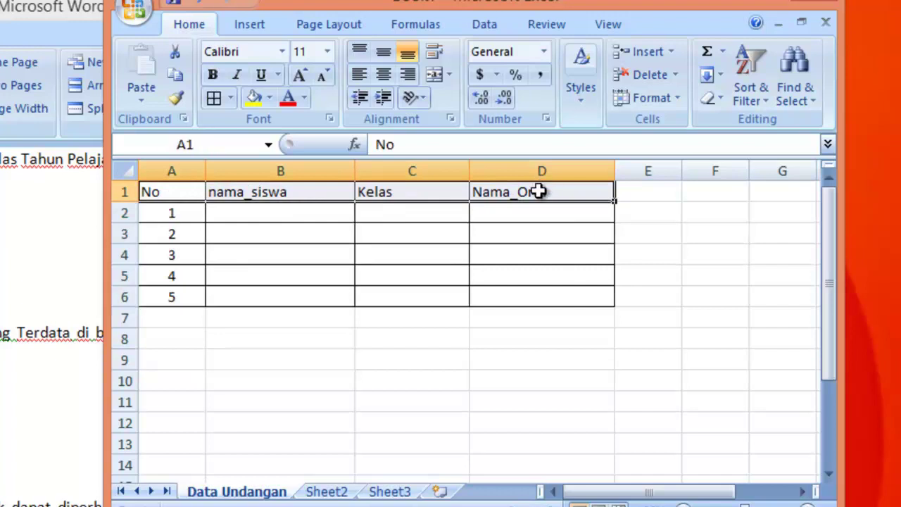
pyautogui.click(214, 73)
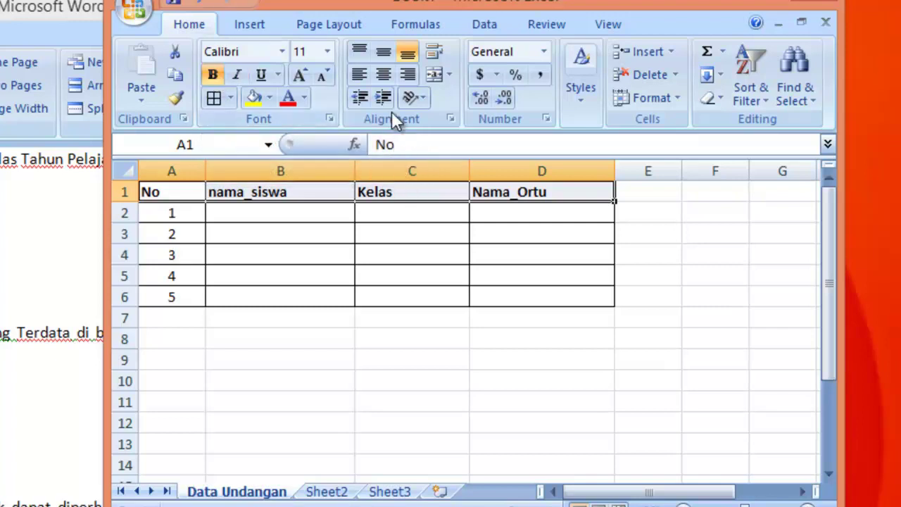
pyautogui.click(383, 73)
pyautogui.click(495, 386)
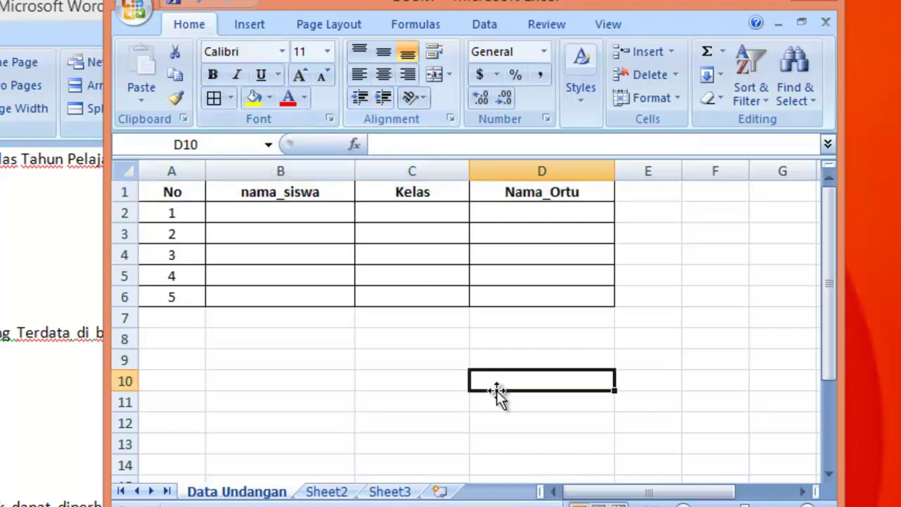
# Enter the names of five students in the nama_siswa column, cells B2 to B6
pyautogui.click(289, 210)
pyautogui.write('Andika')
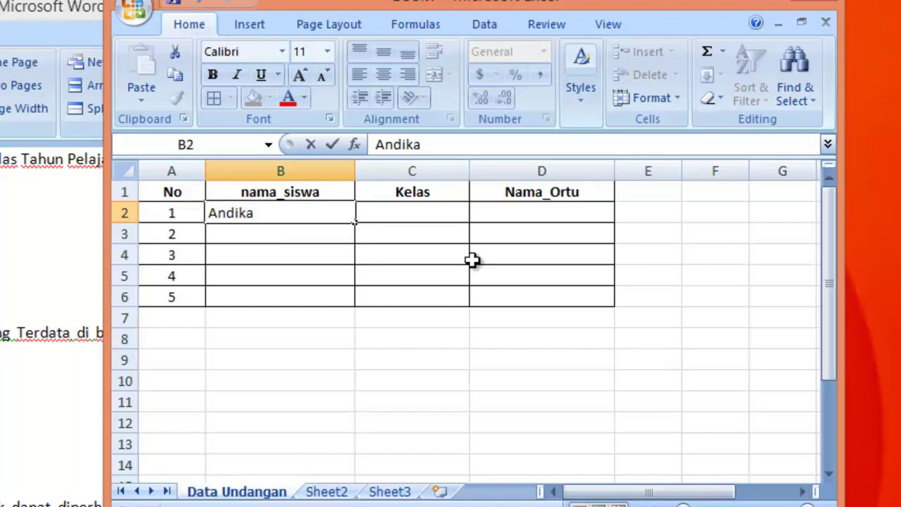
pyautogui.press('Return')
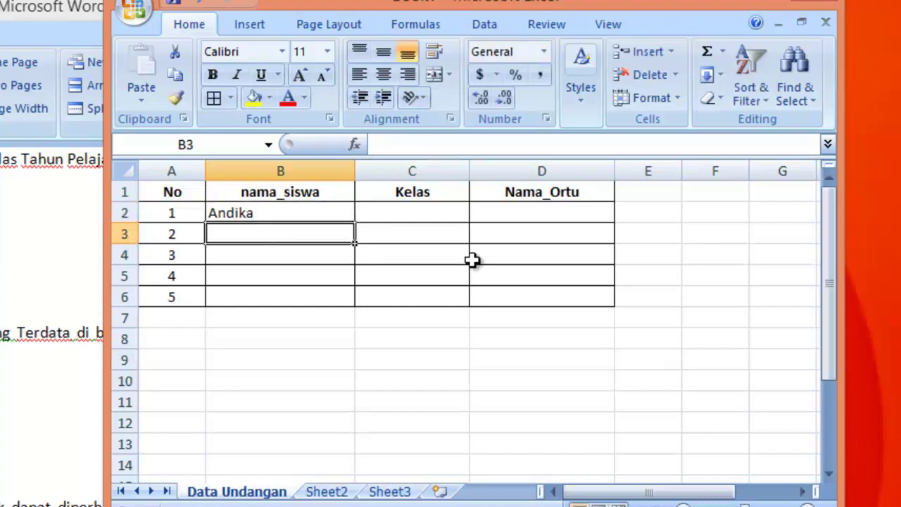
pyautogui.write('Bambang')
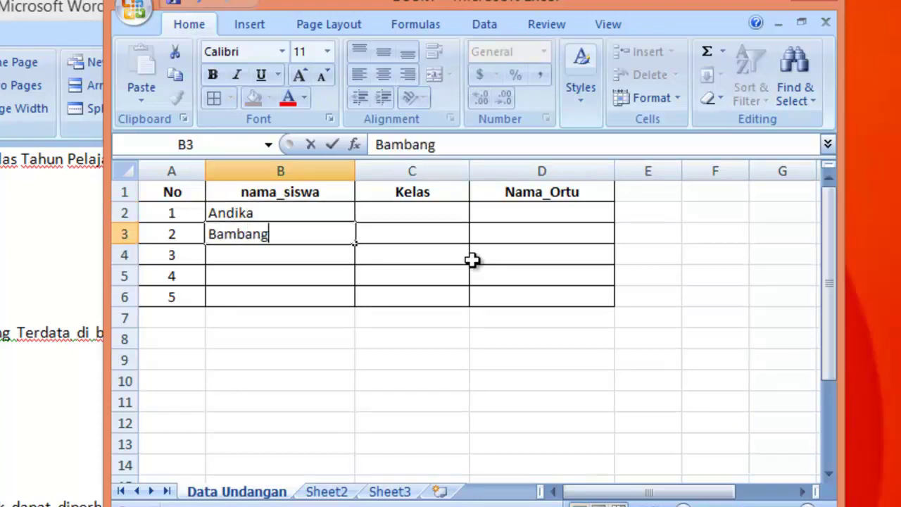
pyautogui.press('Return')
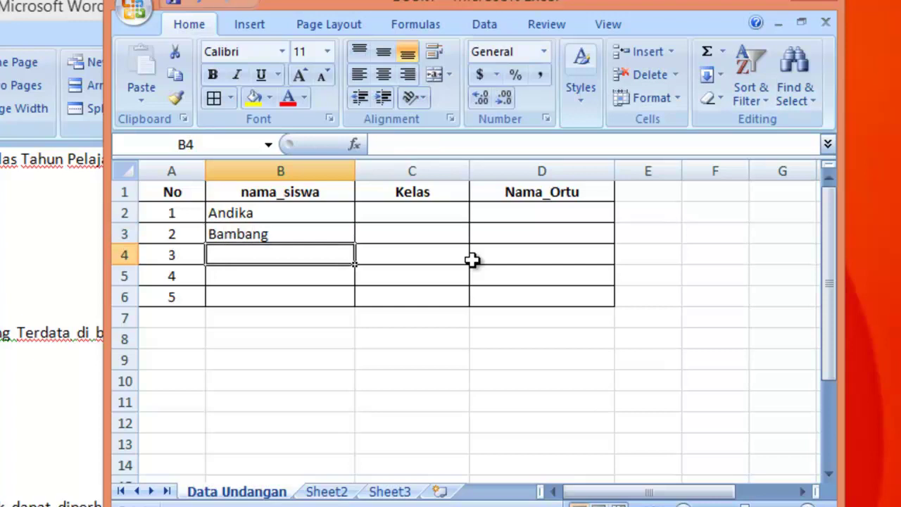
pyautogui.write('Caca')
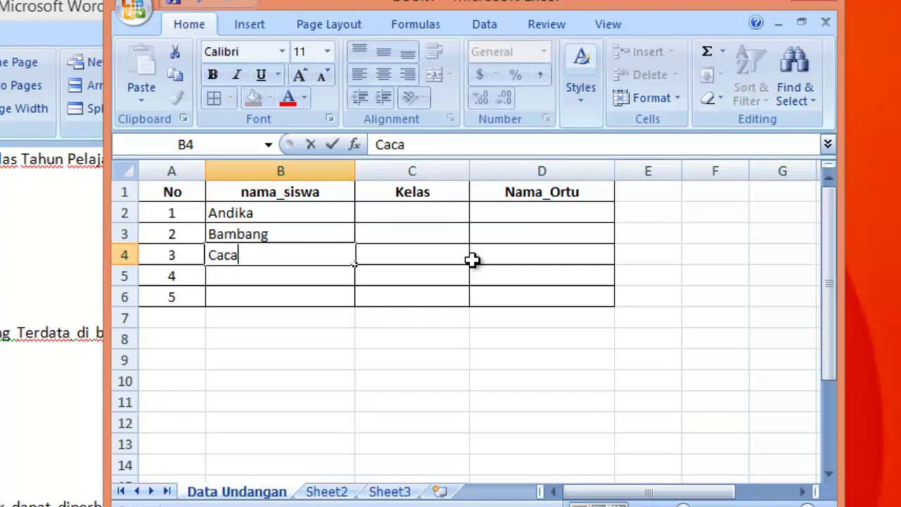
pyautogui.press('Return')
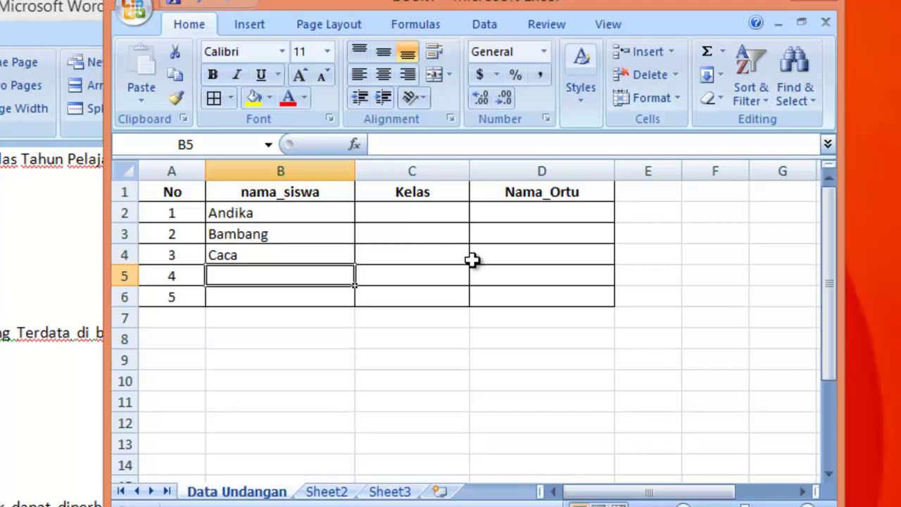
pyautogui.write('Dary')
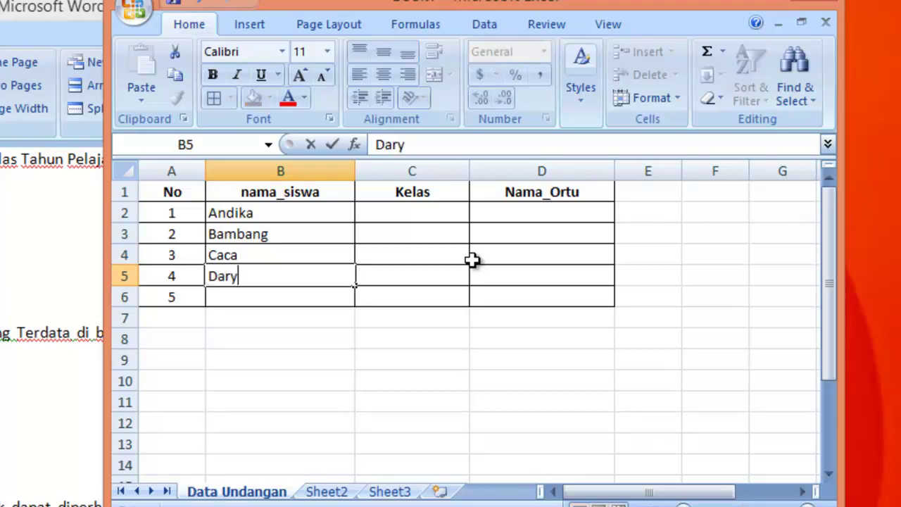
pyautogui.write('ana')
pyautogui.press('Return')
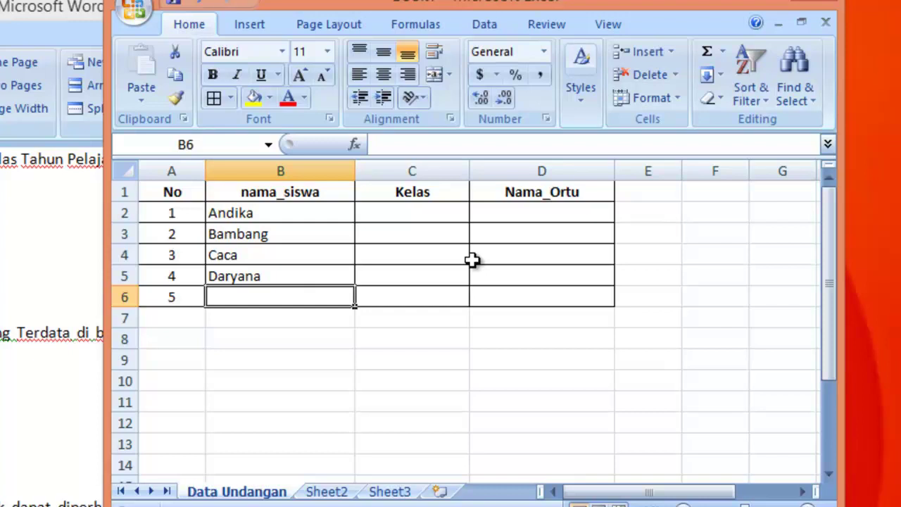
pyautogui.write('Bagus')
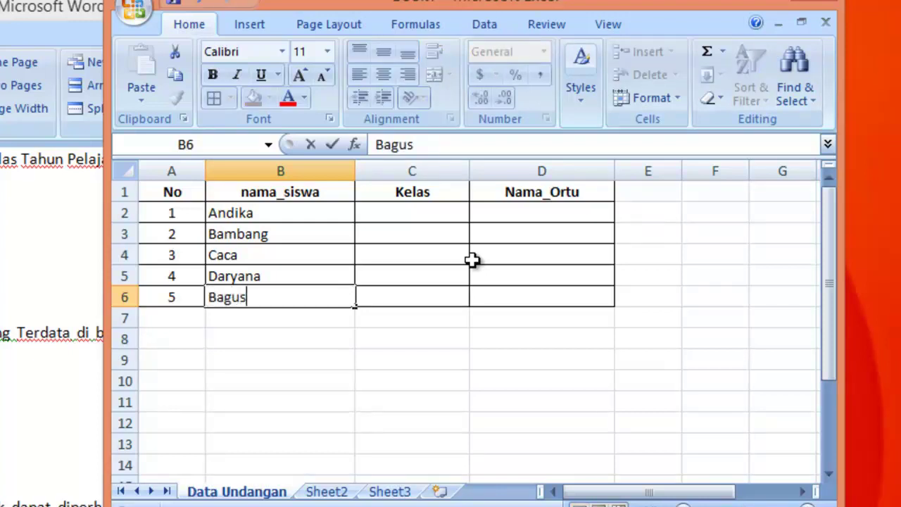
pyautogui.press('Tab')
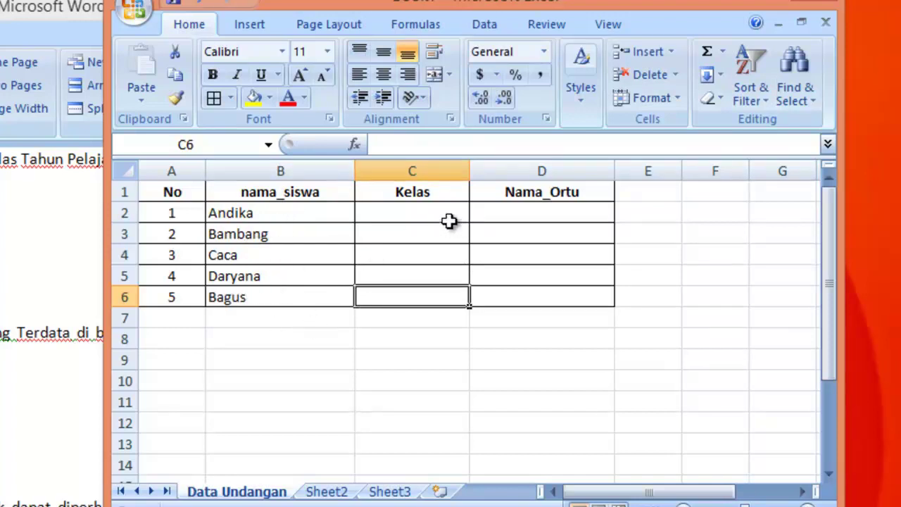
# Enter the classes X IPA 1 in cell C2 and XI IPA 2 in cell C3
pyautogui.click(447, 215)
pyautogui.write('X')
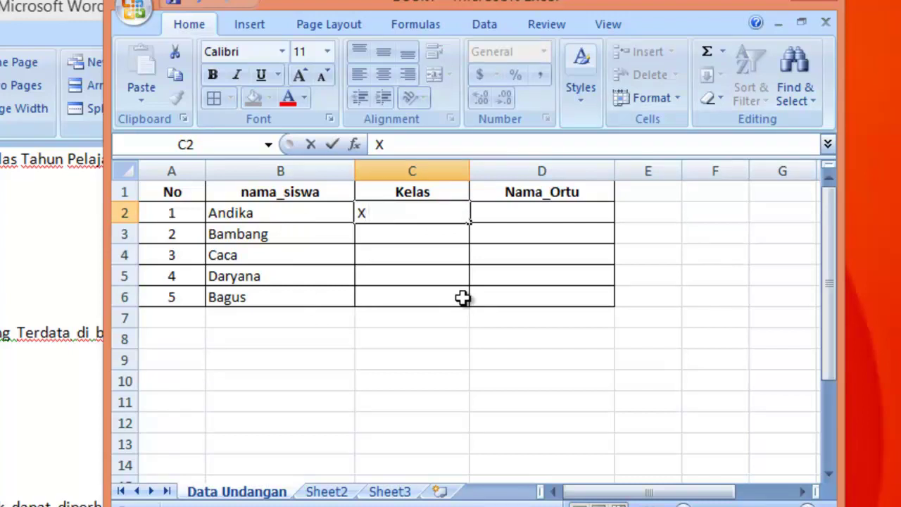
pyautogui.write(' IPA 1')
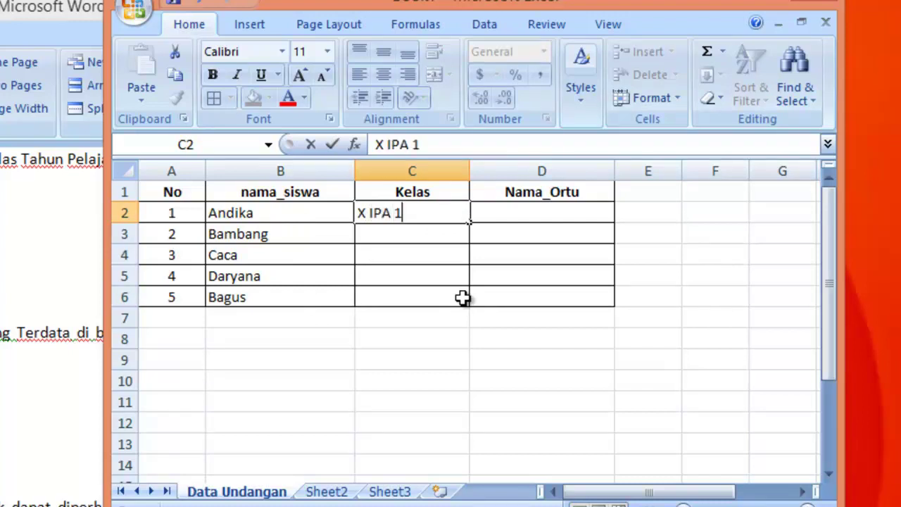
pyautogui.press('Return')
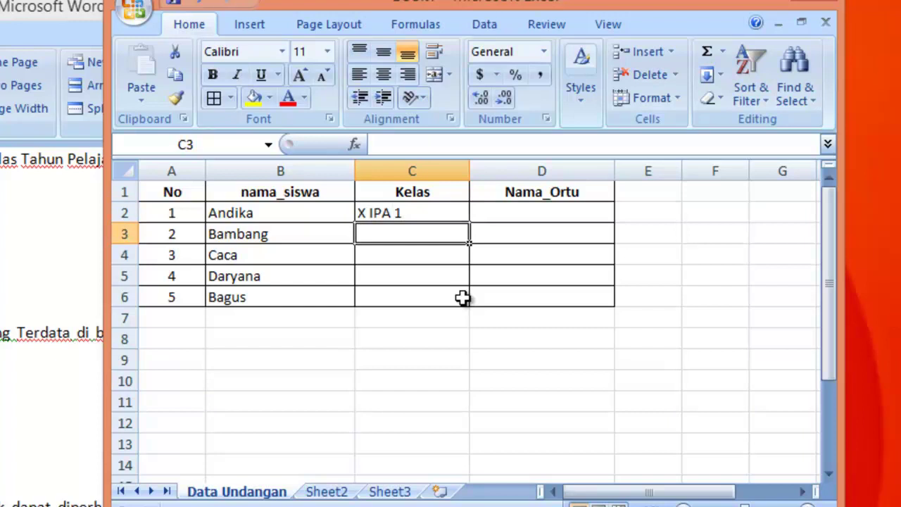
pyautogui.write('XI IPA 2')
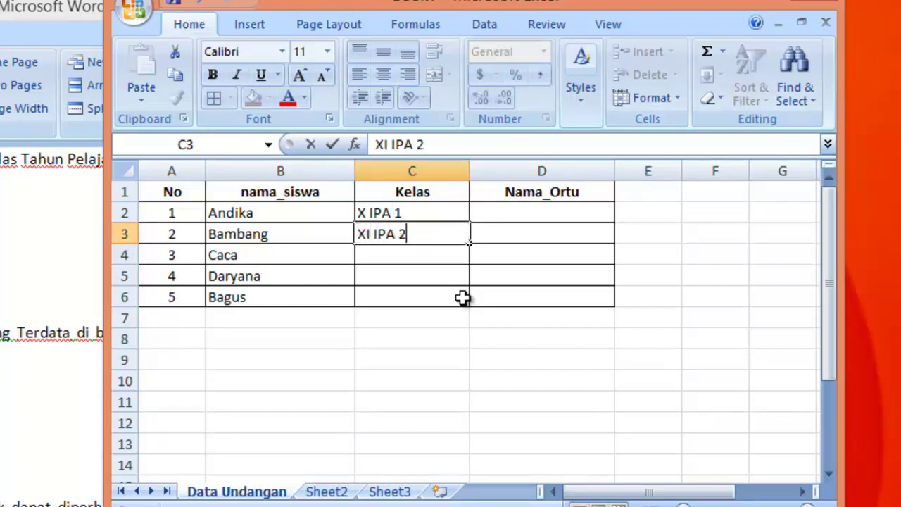
pyautogui.press('Return')
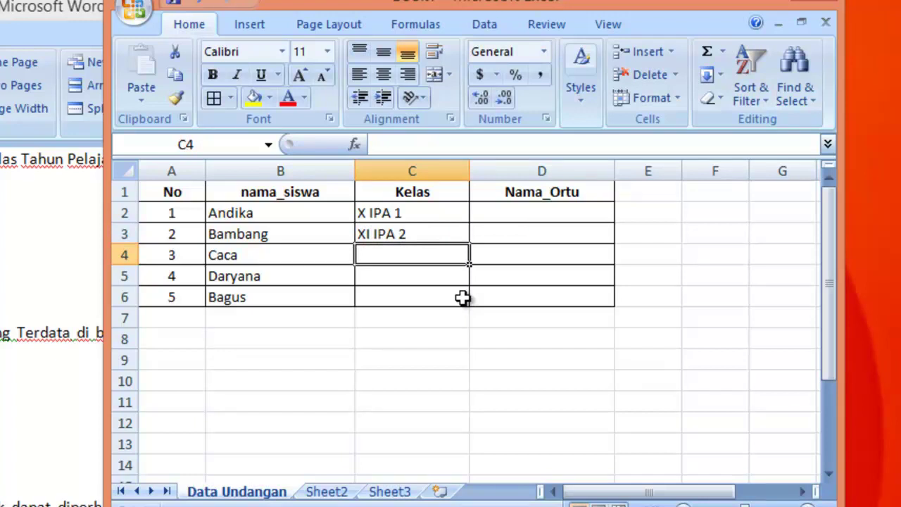
# Enter the class XII IPS 1 for the third student in cell C4
pyautogui.write('XII')
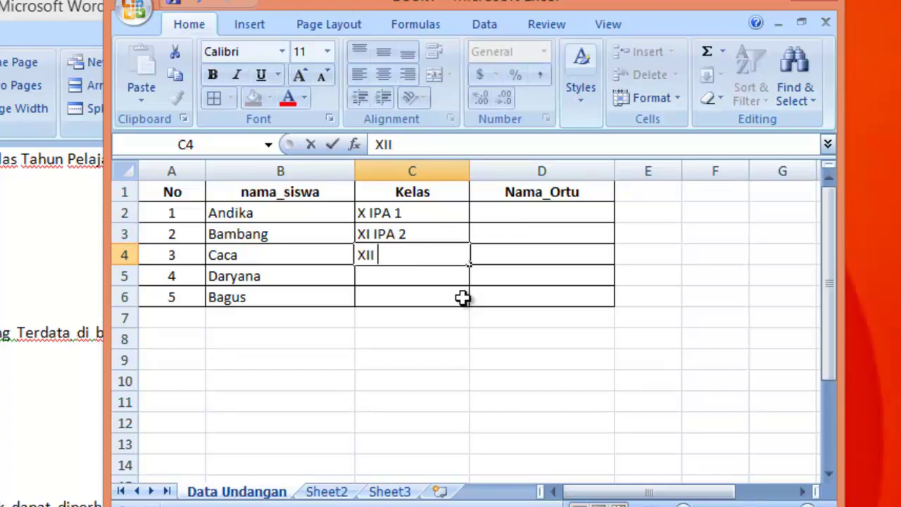
pyautogui.write(' IA')
pyautogui.press('BackSpace')
pyautogui.write('PAS')
pyautogui.press('BackSpace')
pyautogui.press('BackSpace')
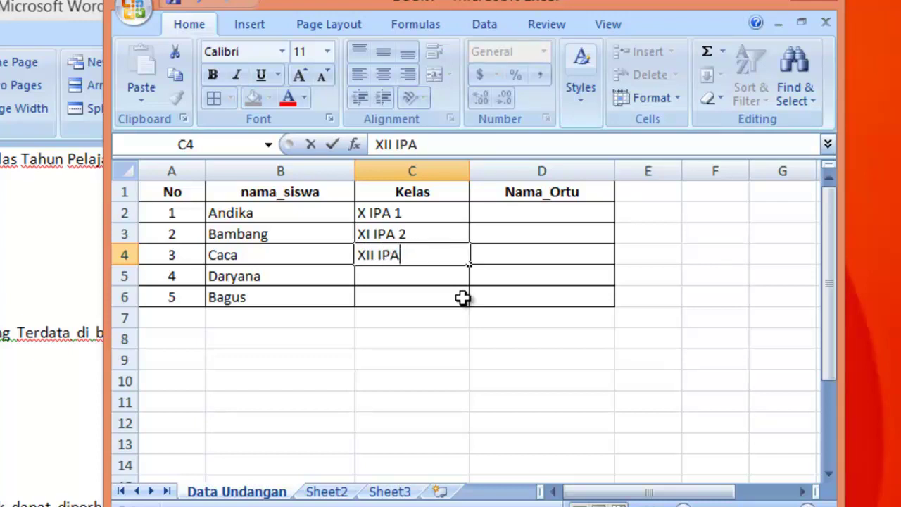
pyautogui.press('BackSpace')
pyautogui.write('S 1')
pyautogui.press('Return')
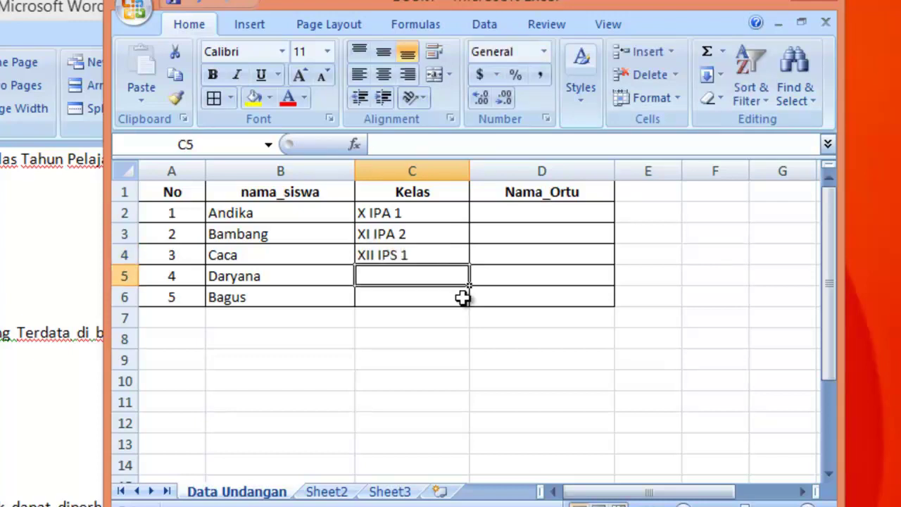
# Enter the classes XII IPA 3 in cell C5 and X IPS 1 in cell C6
pyautogui.write('X')
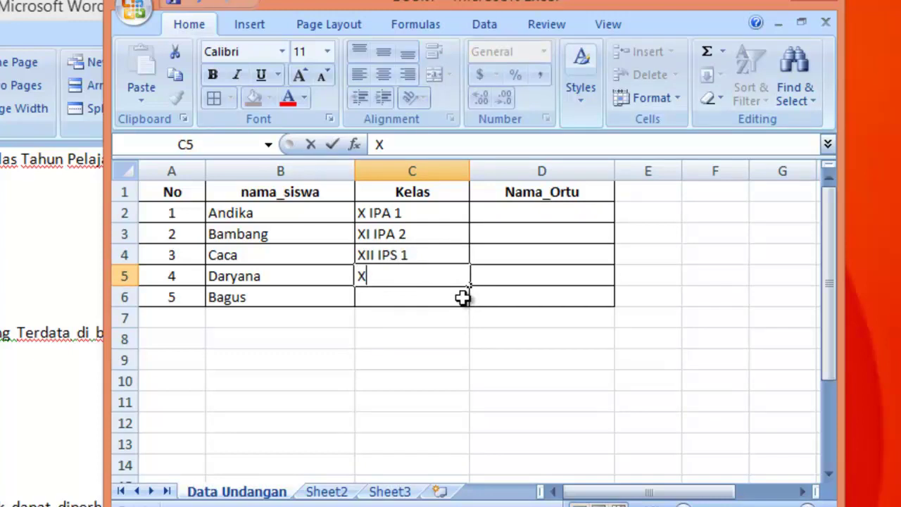
pyautogui.write('II')
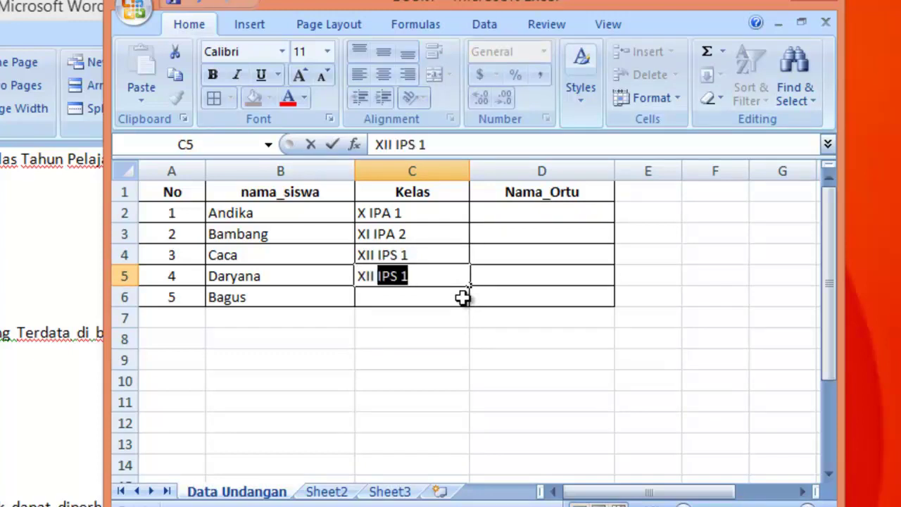
pyautogui.write(' IPA')
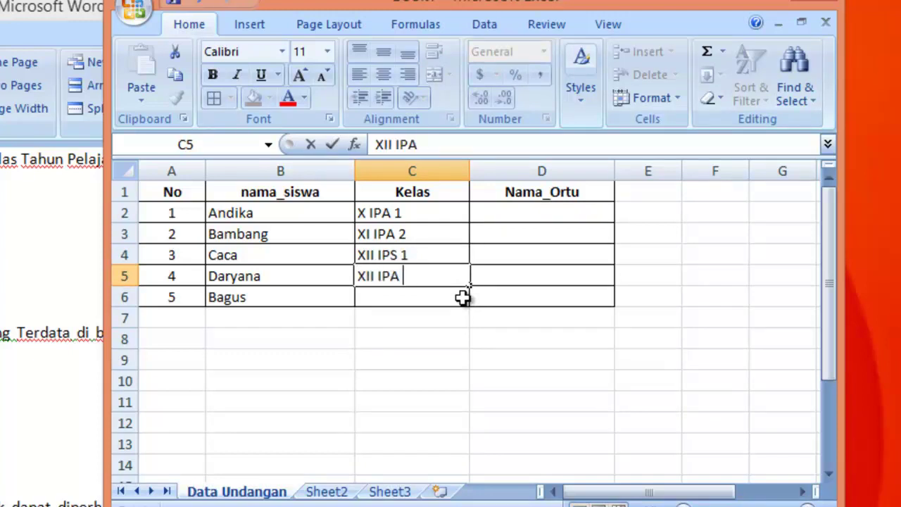
pyautogui.write(' 3')
pyautogui.press('Return')
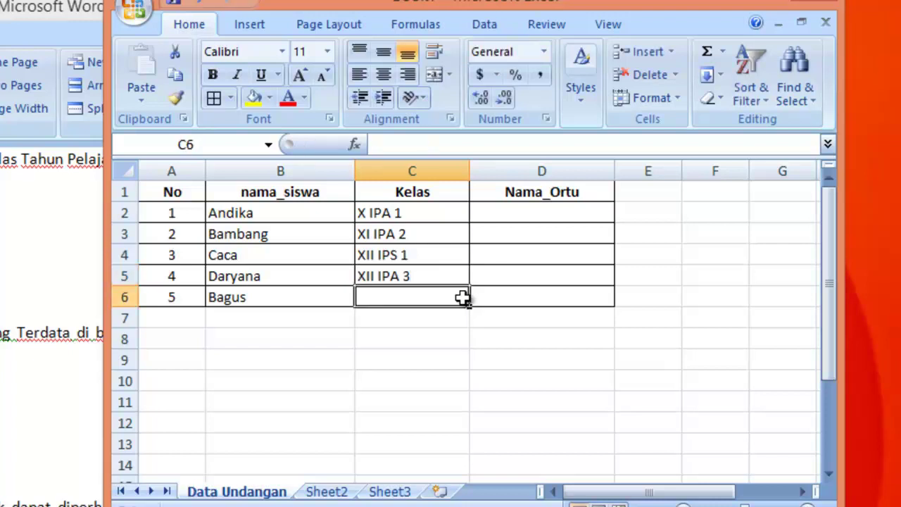
pyautogui.write('X ')
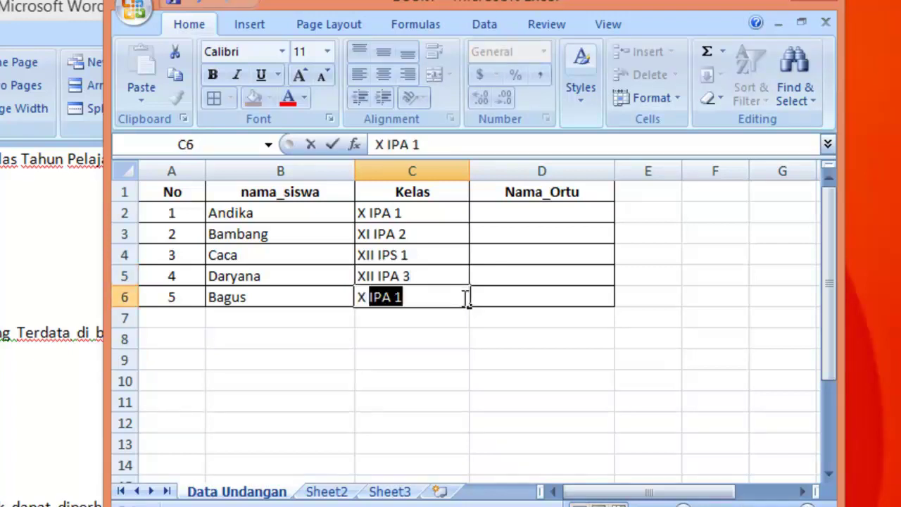
pyautogui.write('IPS 1')
pyautogui.press('Return')
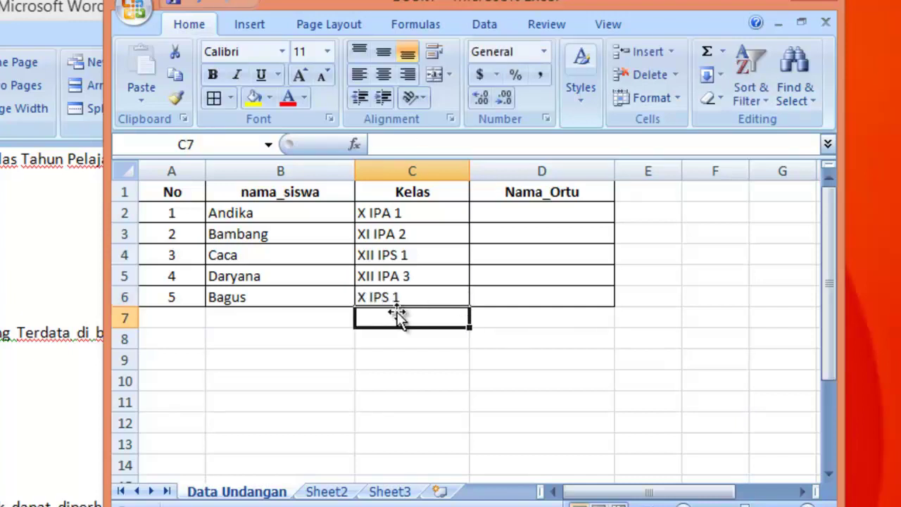
# Center the class entries in cells C2 to C6 horizontally
pyautogui.moveTo(422, 209); pyautogui.dragTo(423, 300)
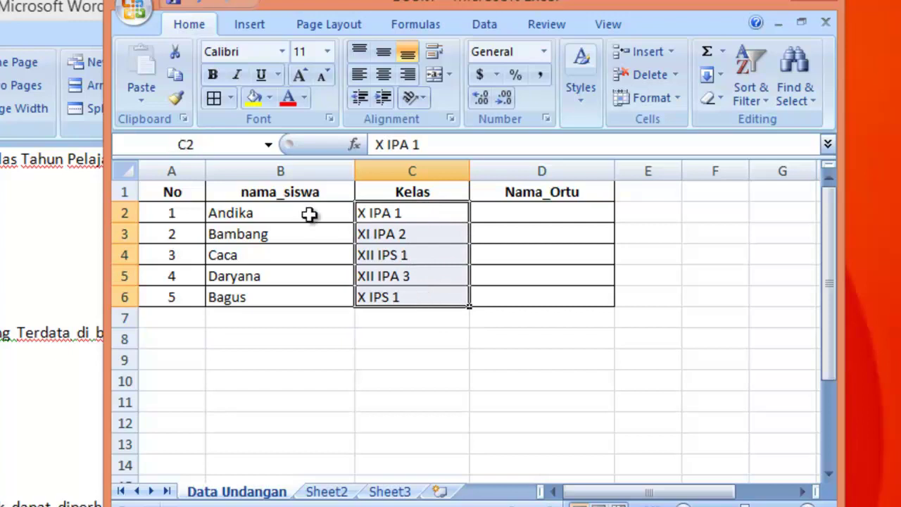
pyautogui.click(383, 76)
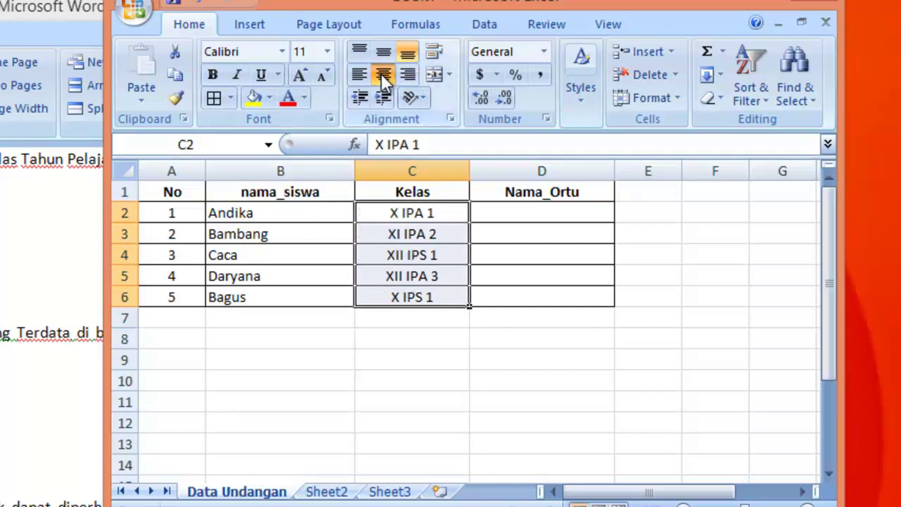
pyautogui.click(577, 316)
# Enter the first student's parent's full name in the Nama_Ortu column, cell D2
pyautogui.click(549, 215)
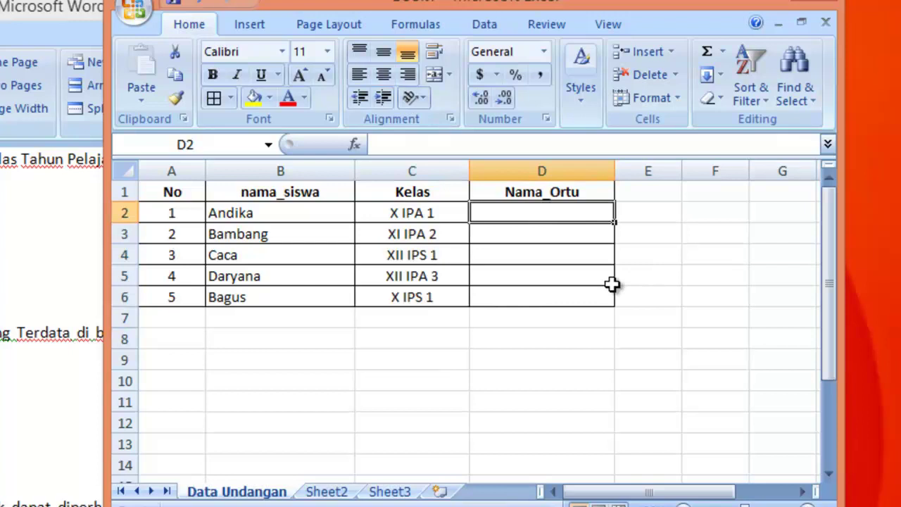
pyautogui.write('Ja')
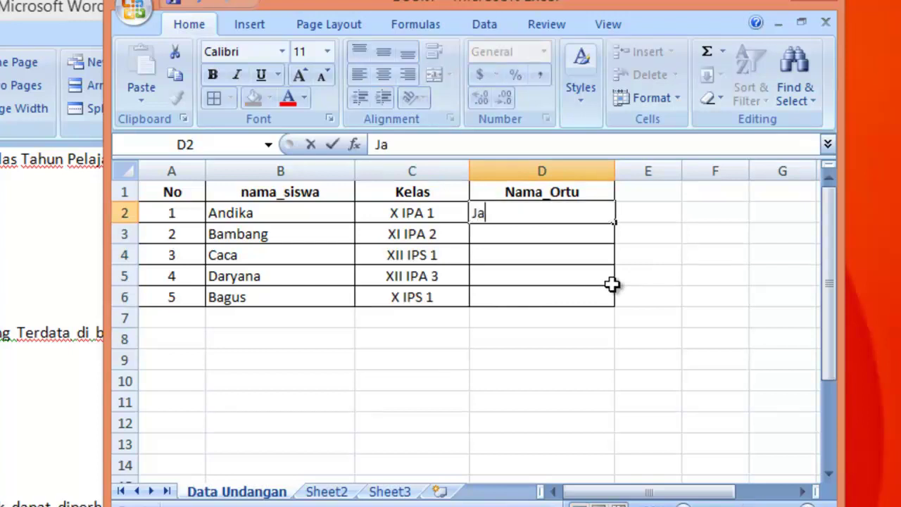
pyautogui.write('jang Iskan')
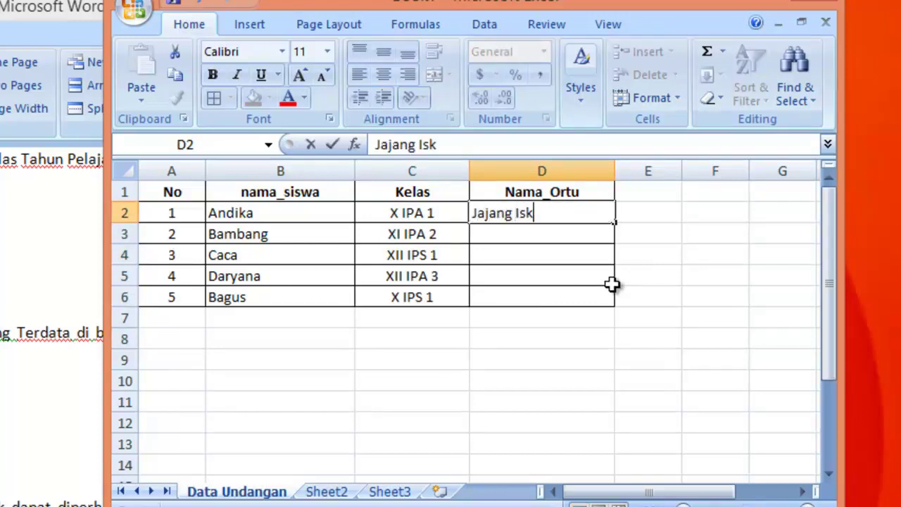
pyautogui.press('BackSpace')
pyautogui.press('BackSpace')
pyautogui.write('andar')
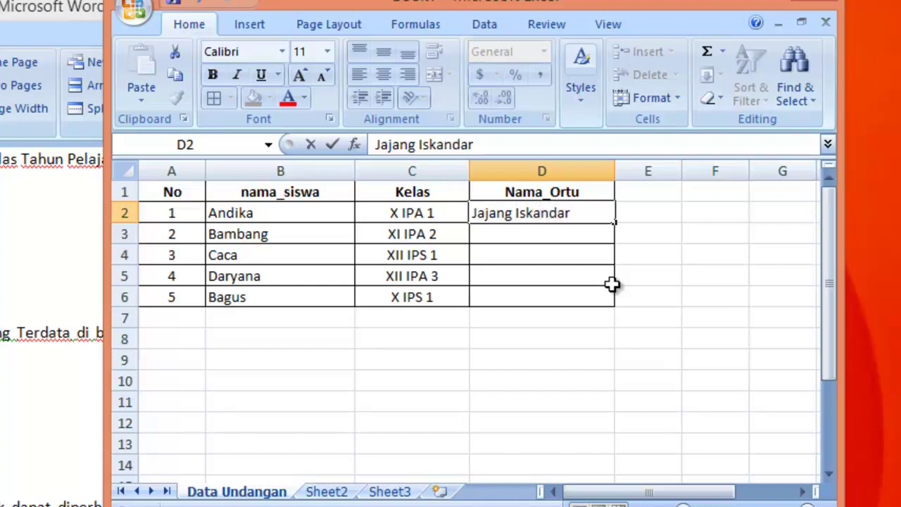
pyautogui.press('Return')
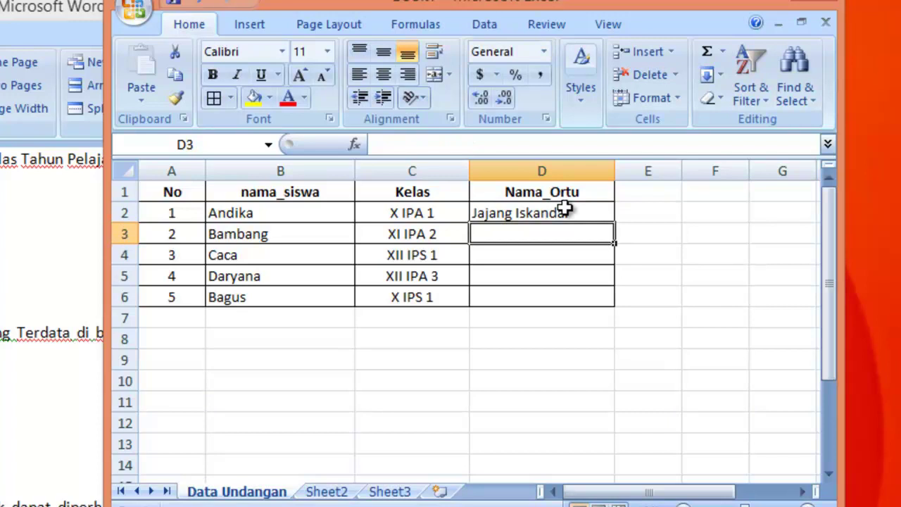
# Enter the parents' names for the second and third students in cells D3 and D4
pyautogui.write('Handoo')
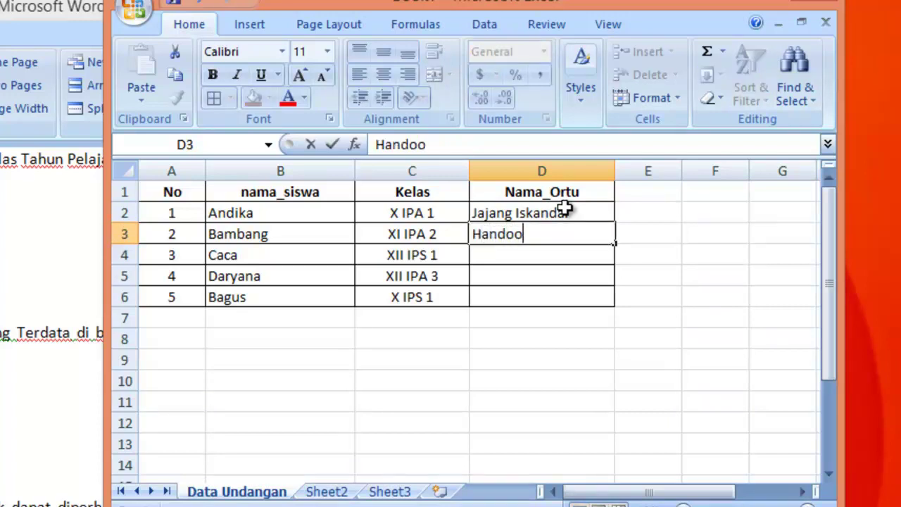
pyautogui.press('BackSpace')
pyautogui.write('ko')
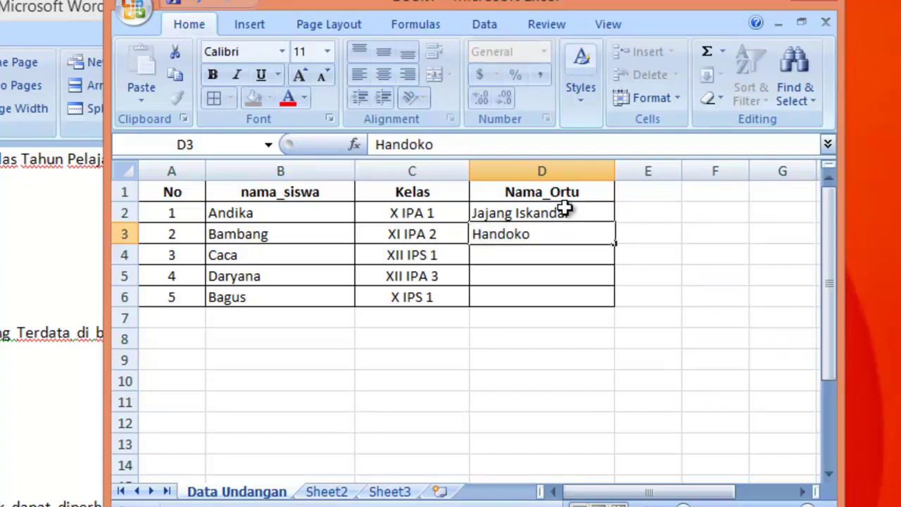
pyautogui.press('Return')
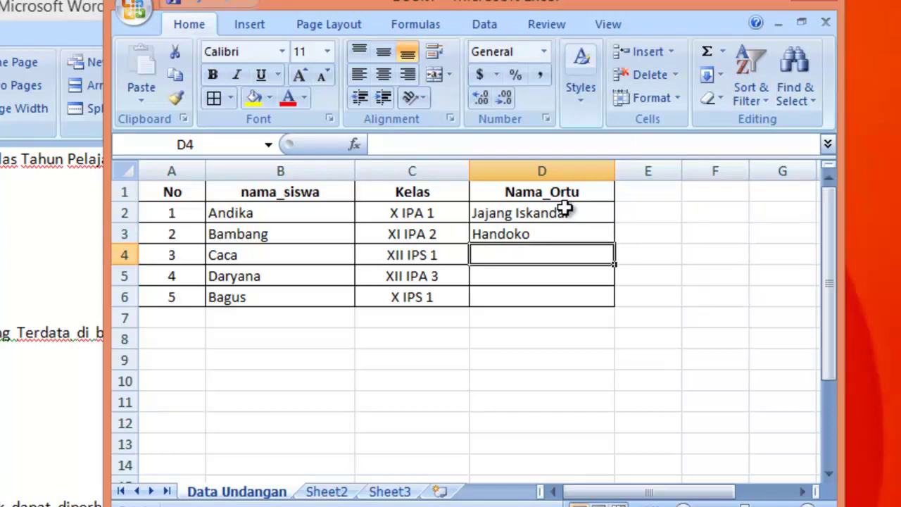
pyautogui.write('Kakar')
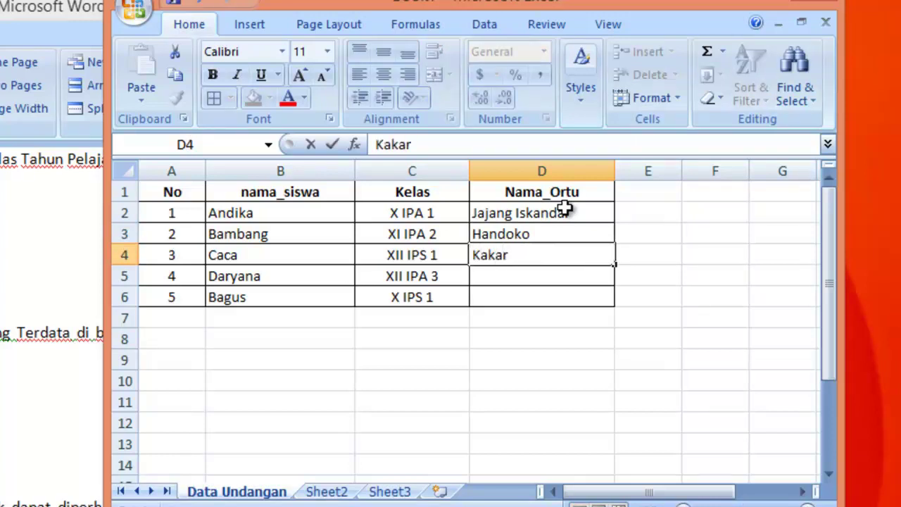
pyautogui.write('oto')
pyautogui.press('Return')
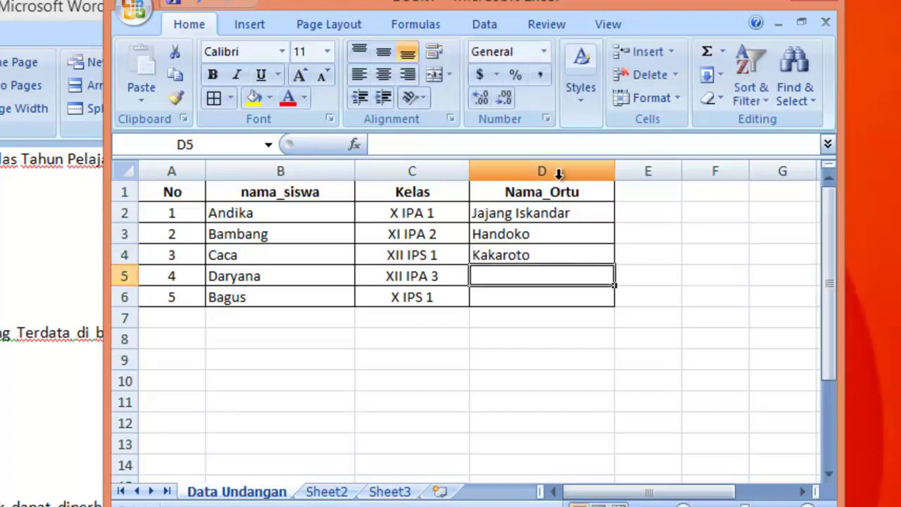
# Enter the parents' names for the fourth and fifth students in cells D5 and D6
pyautogui.write('Bandi')
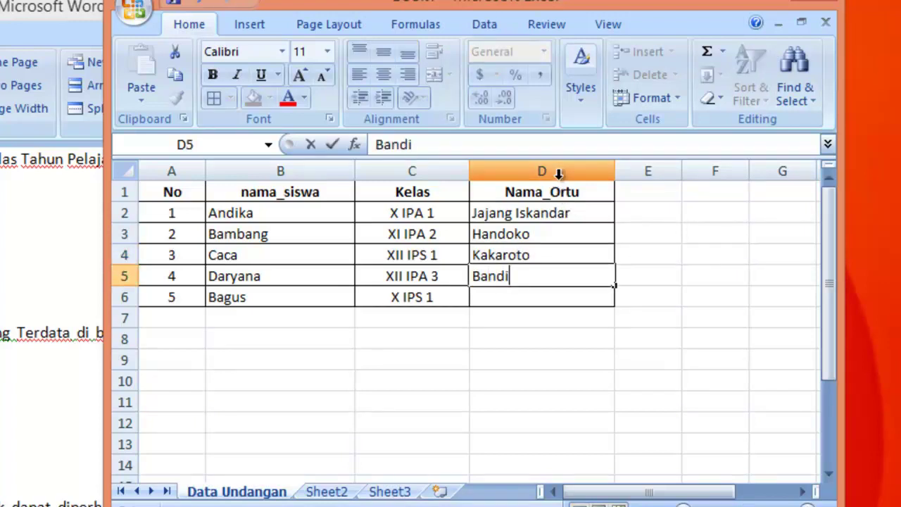
pyautogui.press('Return')
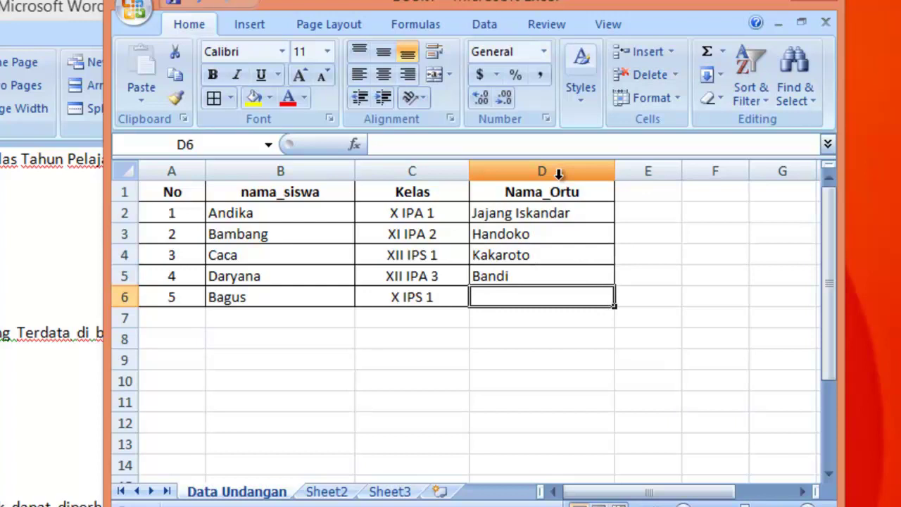
pyautogui.write('Handika')
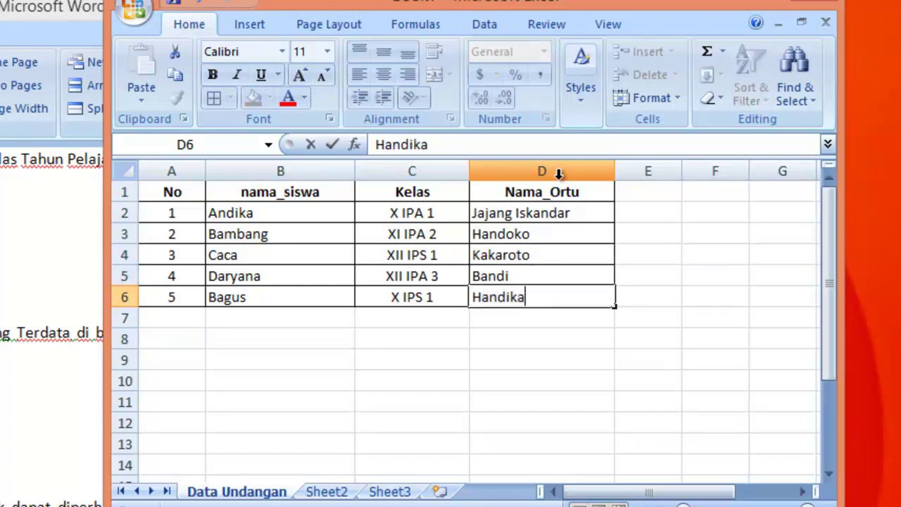
pyautogui.press('Return')
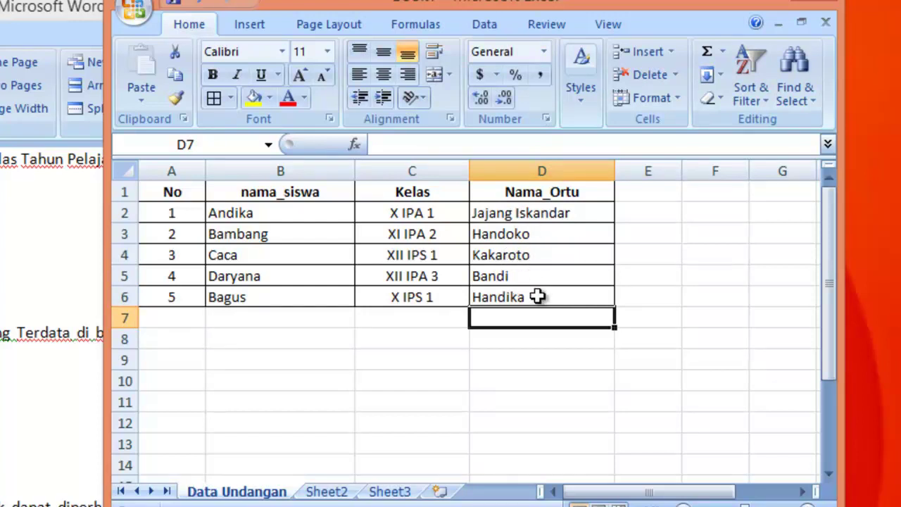
pyautogui.click(743, 344)
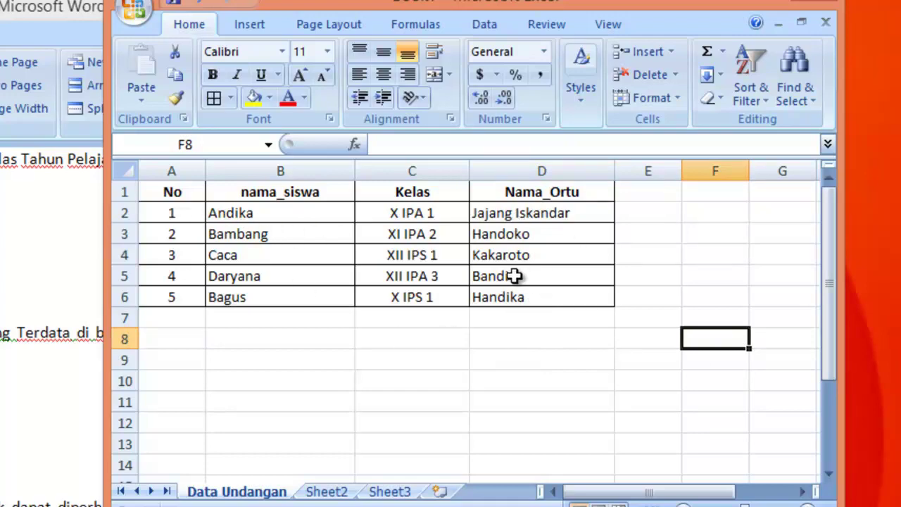
# Start saving the workbook under a new name and browse to the folder 2021 > SURAT RESMI on Local Disk (D:)
pyautogui.click(149, 18)
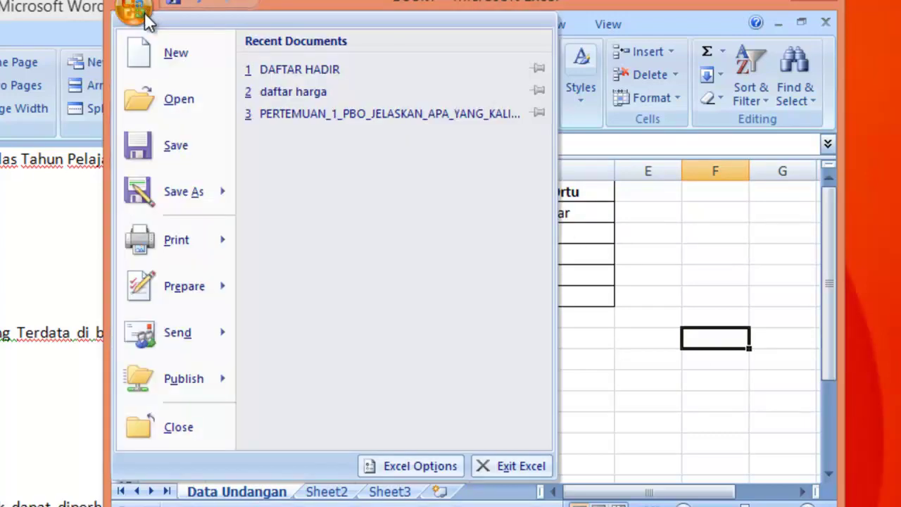
pyautogui.click(184, 193)
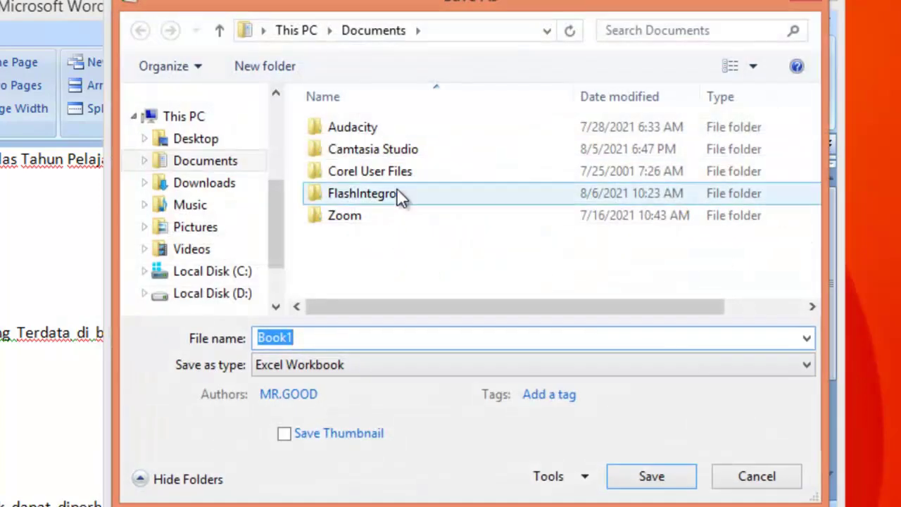
pyautogui.click(264, 295)
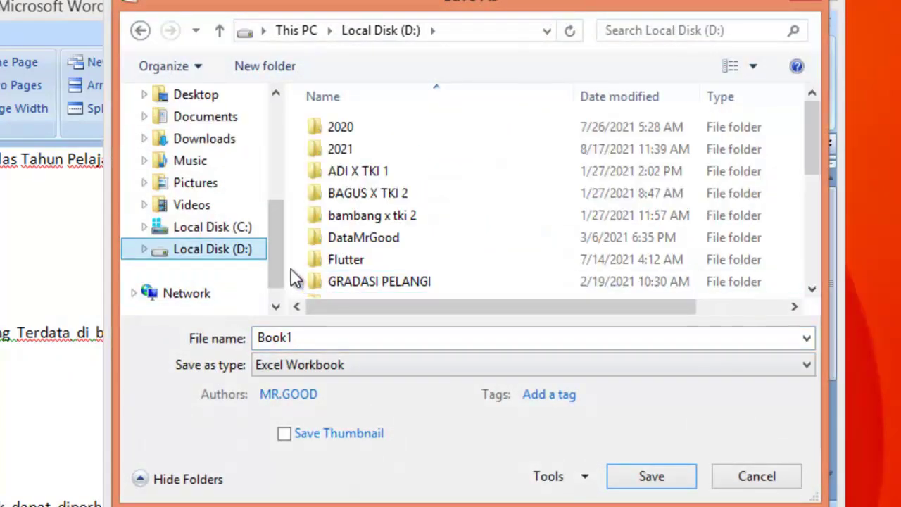
pyautogui.doubleClick(380, 150)
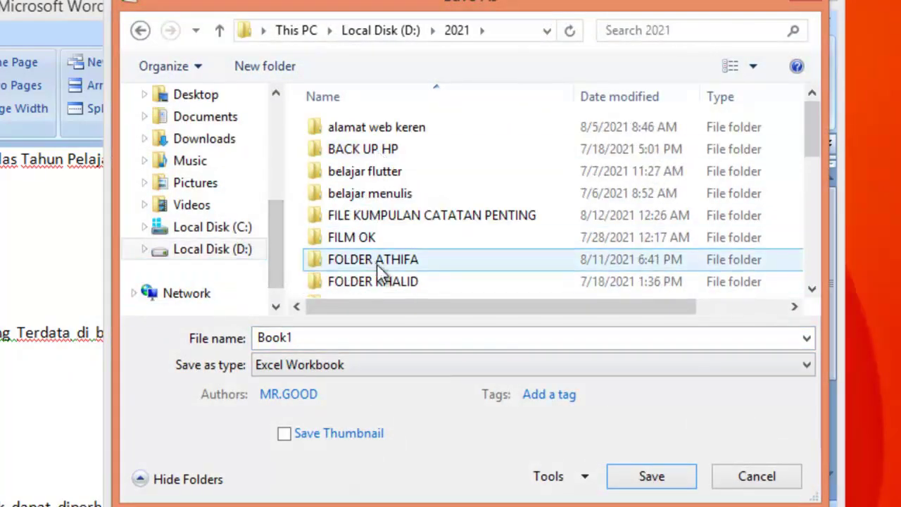
pyautogui.scroll(-5, 443, 278)
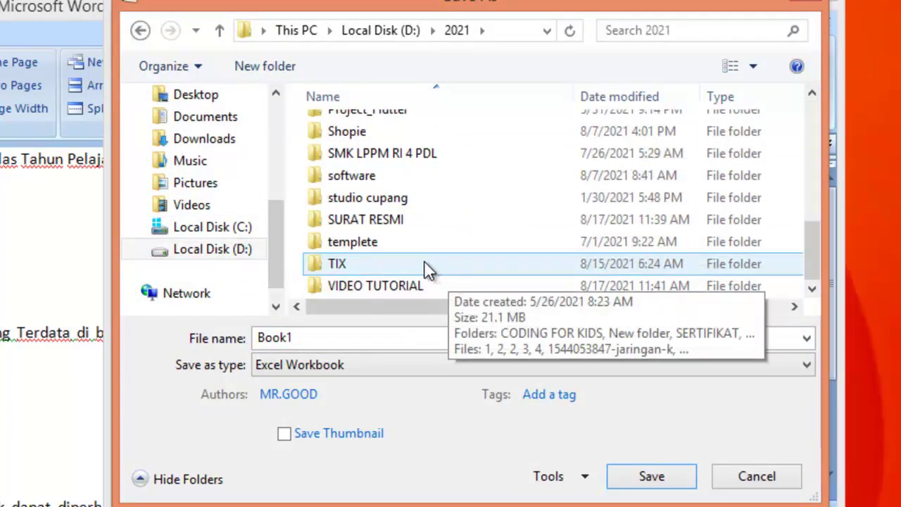
pyautogui.scroll(1, 426, 264)
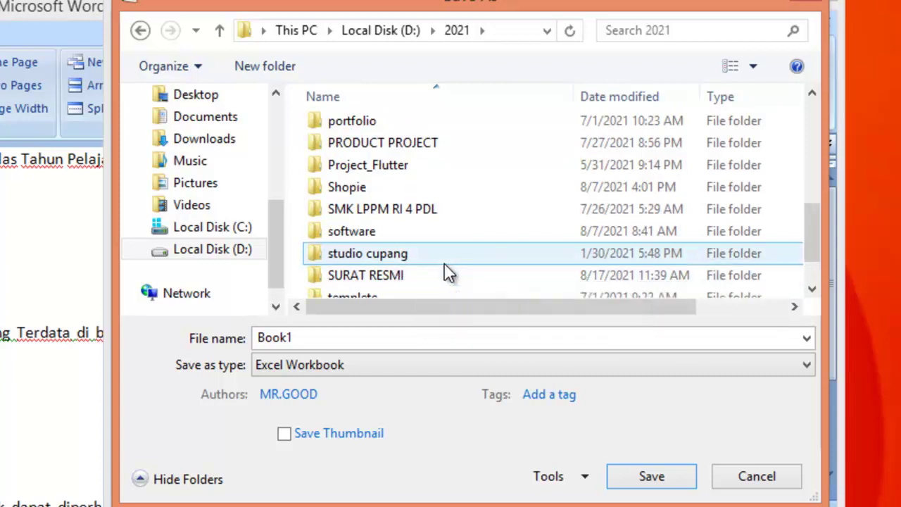
pyautogui.press('s')
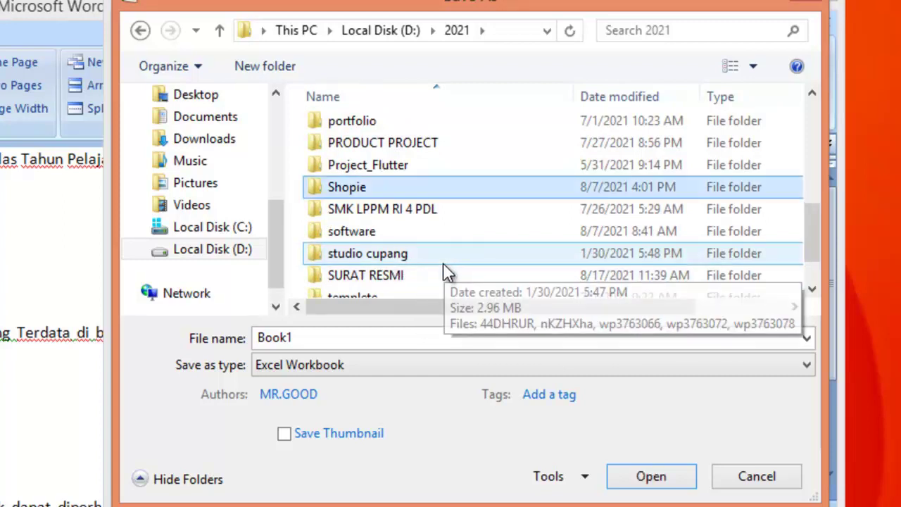
pyautogui.doubleClick(380, 278)
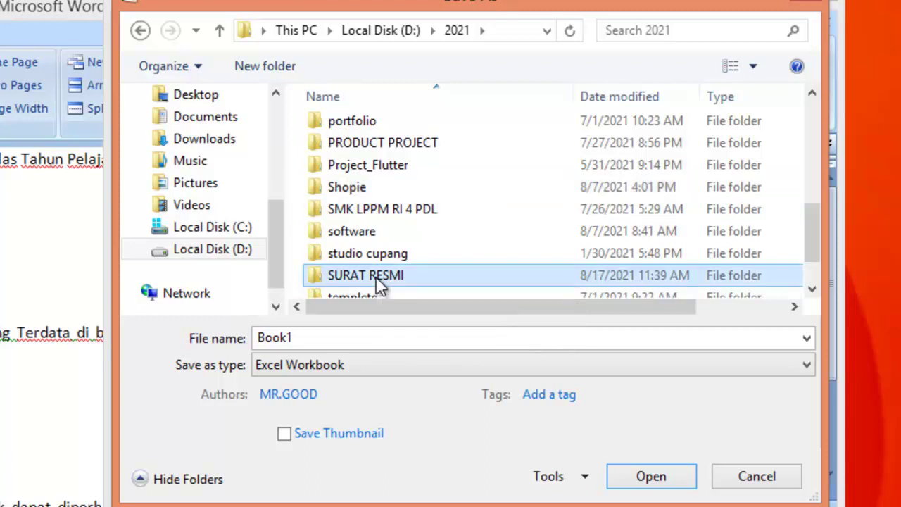
# Name the file Data Undangan and save it as an Excel Workbook in the SURAT RESMI folder
pyautogui.click(314, 337)
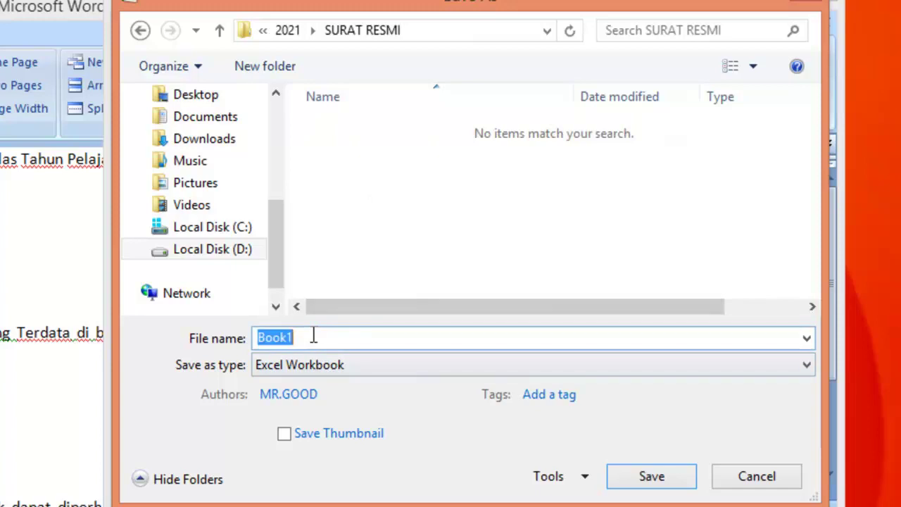
pyautogui.write('Data')
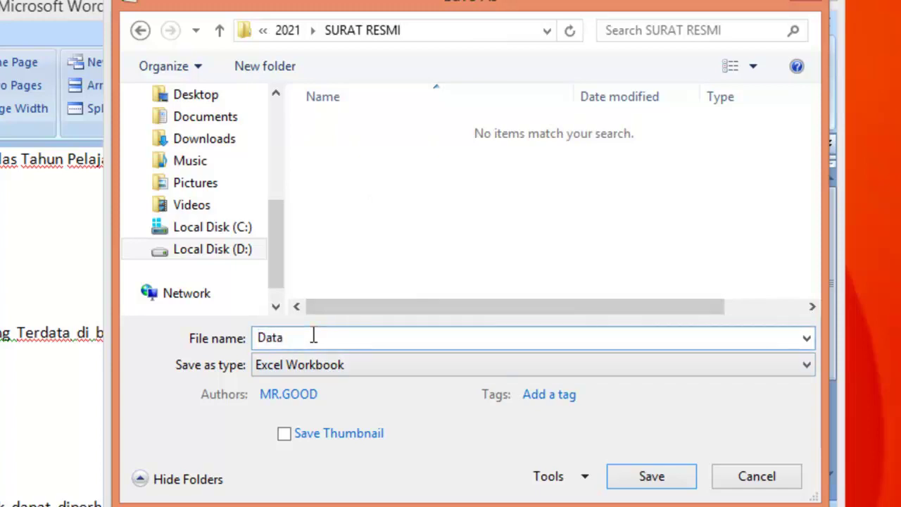
pyautogui.write(' Undangan')
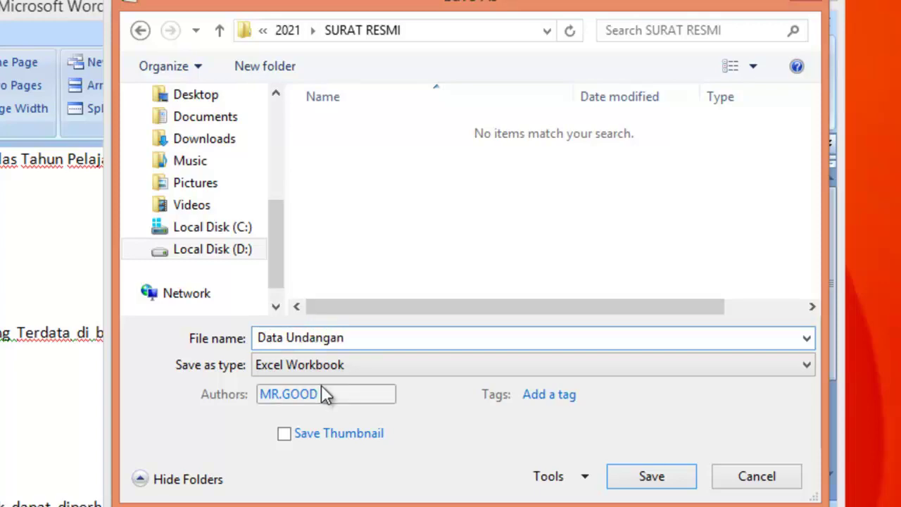
pyautogui.click(654, 476)
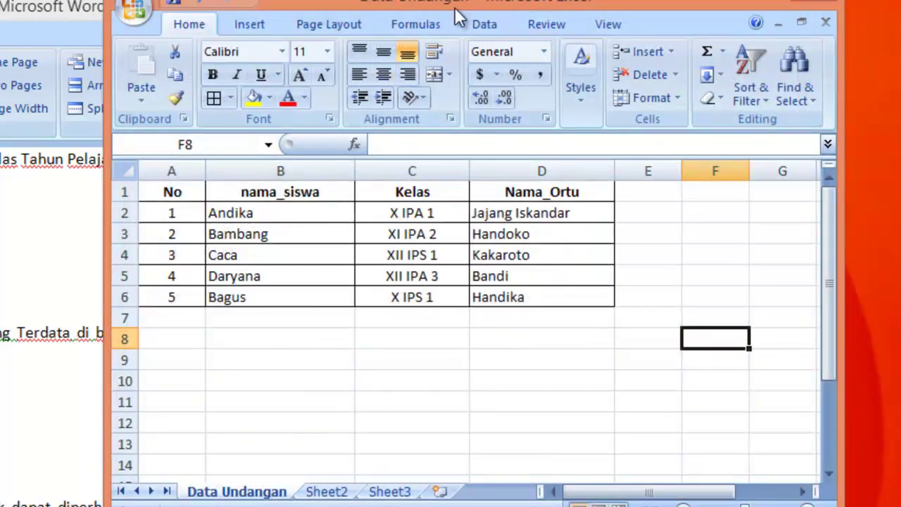
pyautogui.moveTo(381, 2)
pyautogui.mouseDown()
pyautogui.moveTo(601, 2)
pyautogui.moveTo(368, 16)
pyautogui.moveTo(383, 0)
pyautogui.mouseUp()
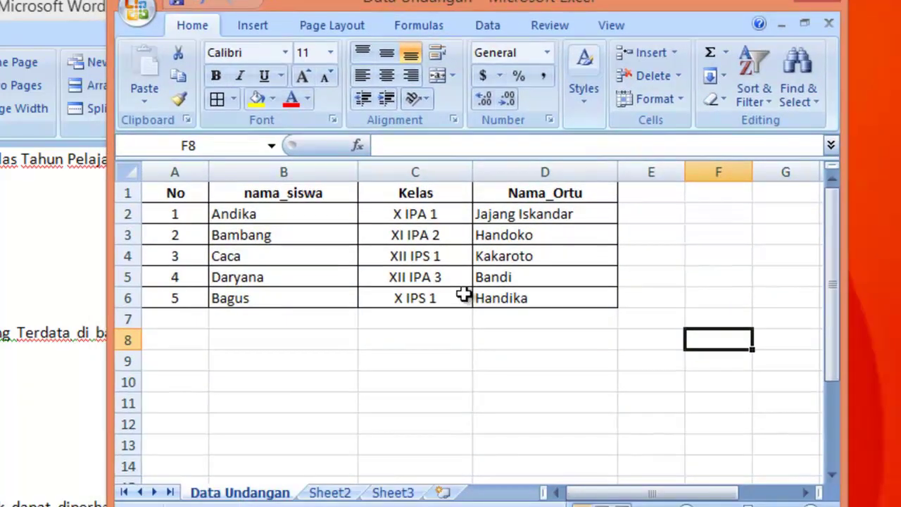
pyautogui.click(332, 405)
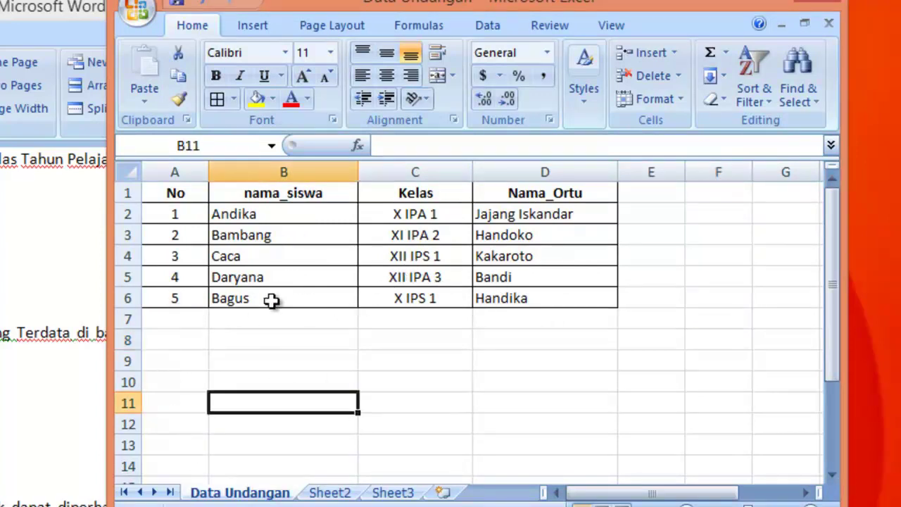
pyautogui.click(176, 215)
pyautogui.moveTo(175, 215); pyautogui.dragTo(558, 300)
pyautogui.click(542, 378)
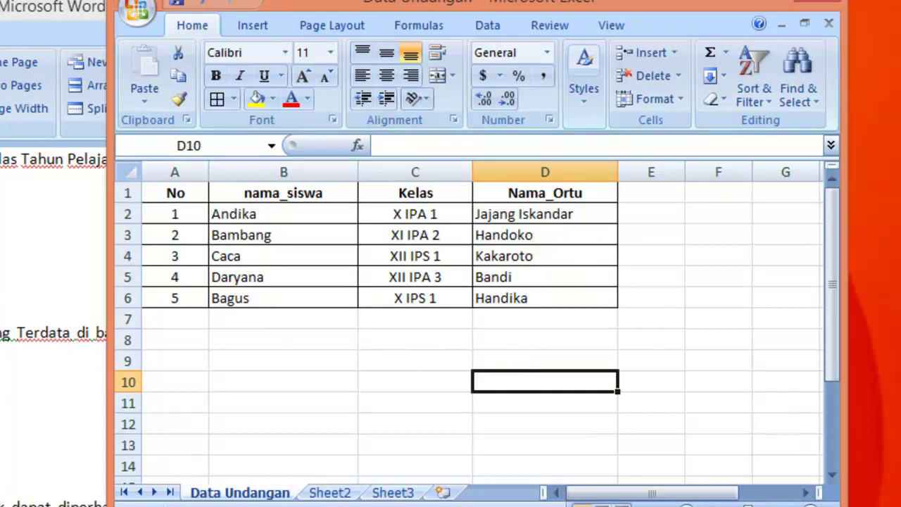
pyautogui.hotkey('alt', 'Tab')
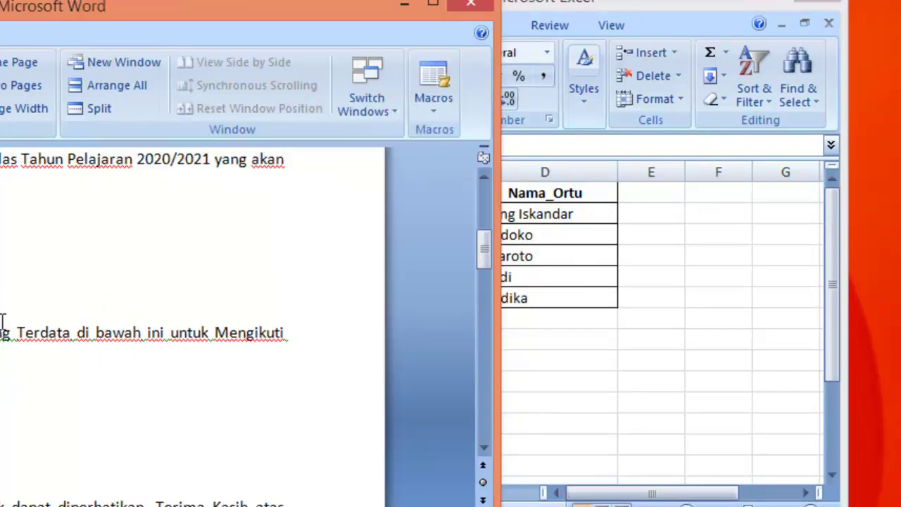
pyautogui.hotkey('alt', 'Tab')
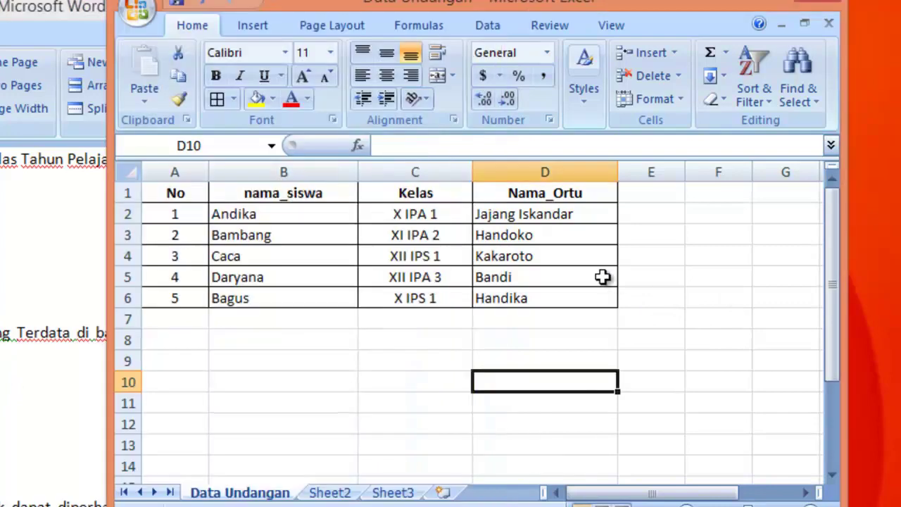
pyautogui.moveTo(447, 10); pyautogui.dragTo(368, 7)
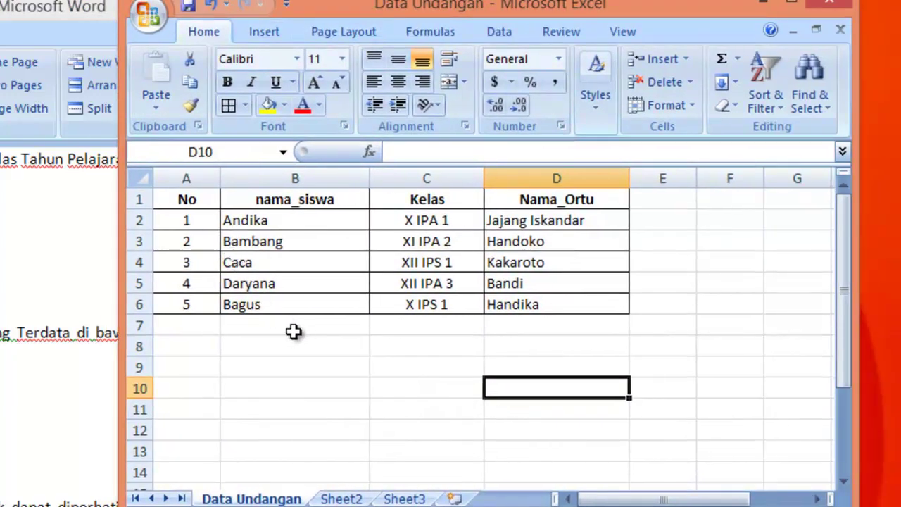